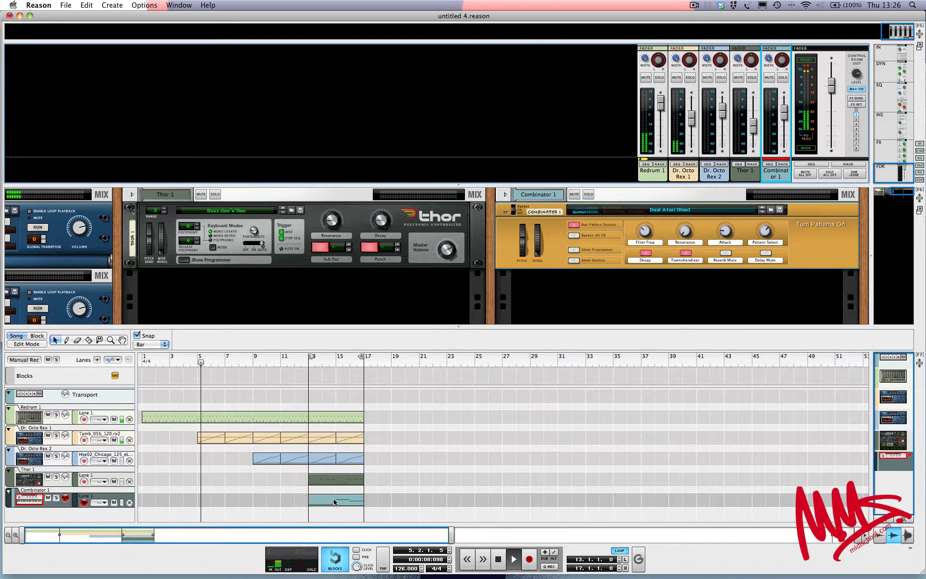
Place the Thor clip at bars 17–21, stop playback, and move the Combinator clip to bar 36
drag(340, 501, 397, 502)
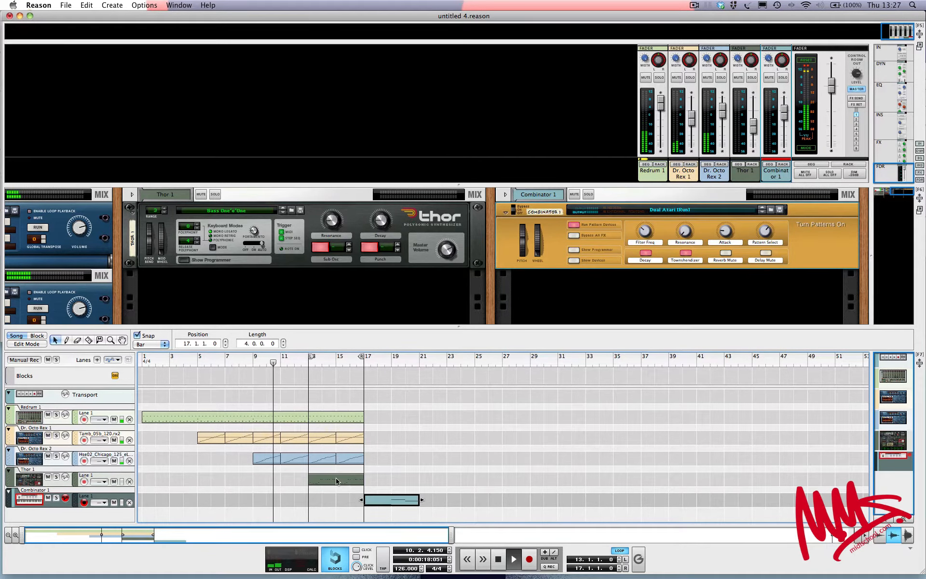
drag(336, 481, 446, 499)
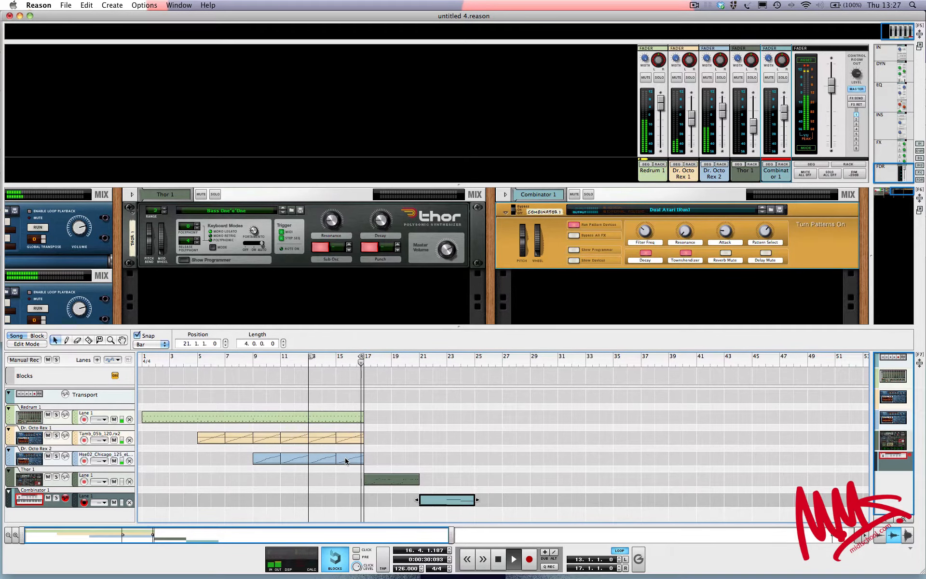
key(space)
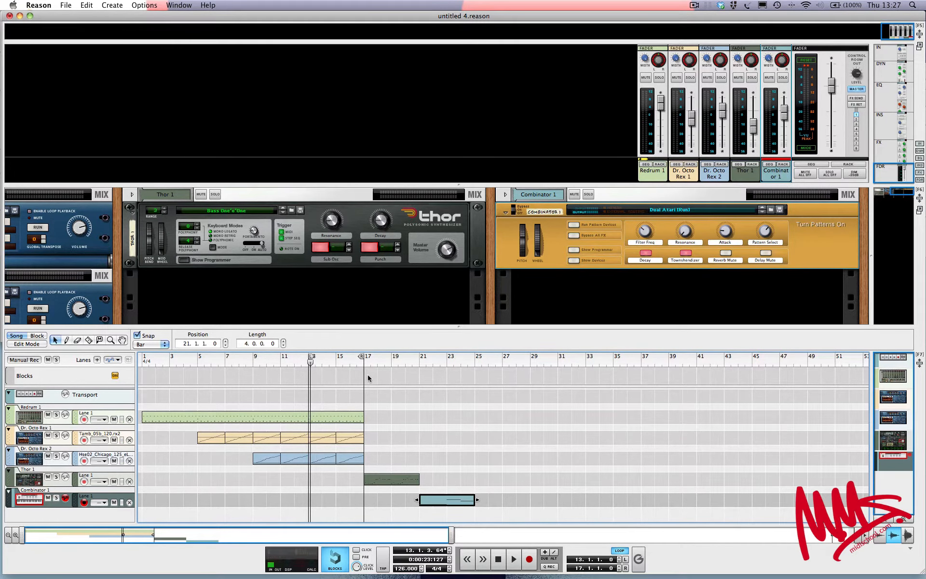
drag(453, 501, 656, 497)
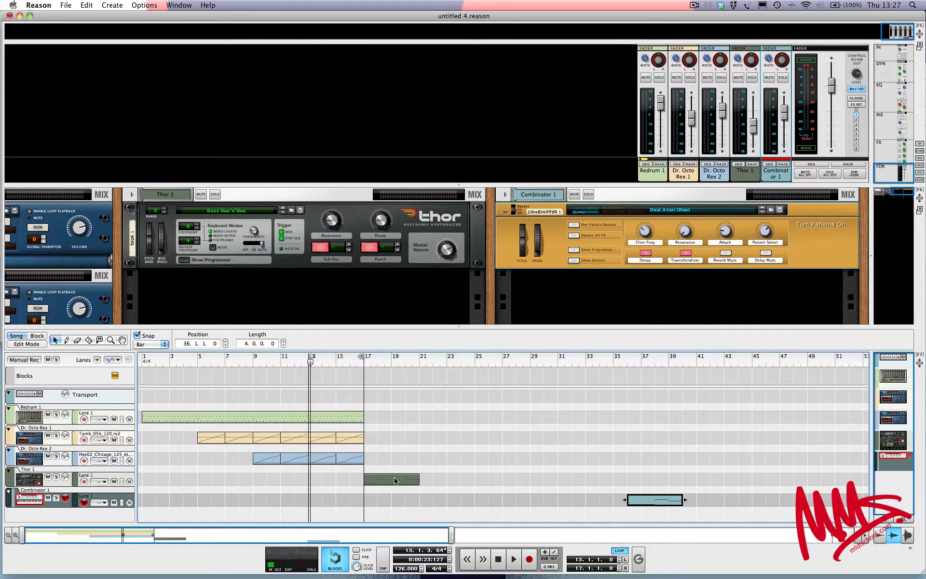
Paste Dr. Octo Rex 2 loop copies at bars 17 and 19, and set the loop end to bar 21
right_click(346, 460)
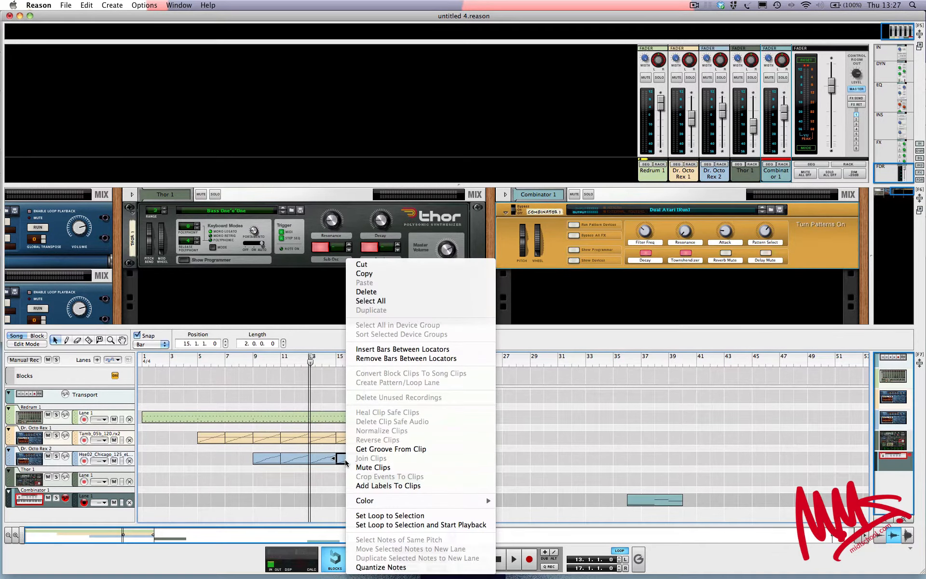
click(390, 276)
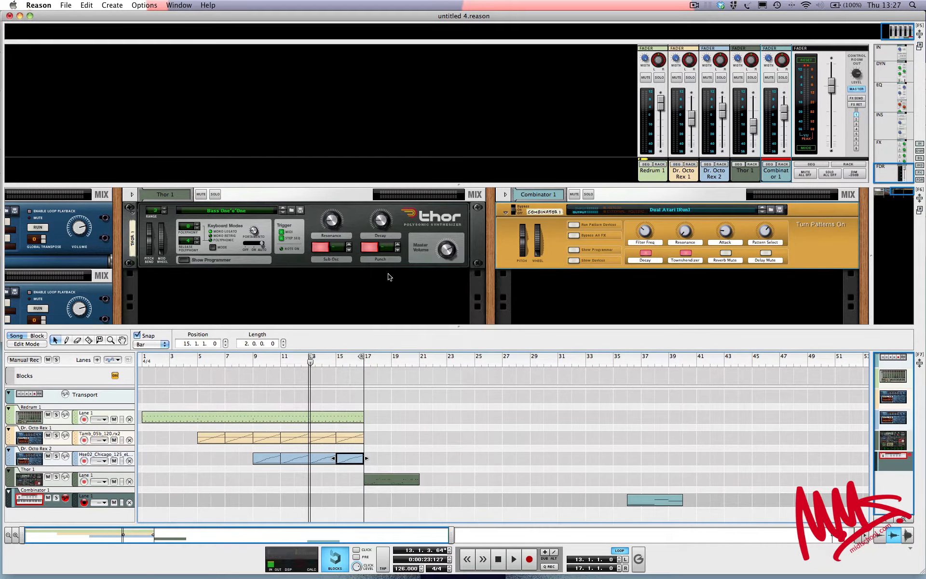
right_click(375, 458)
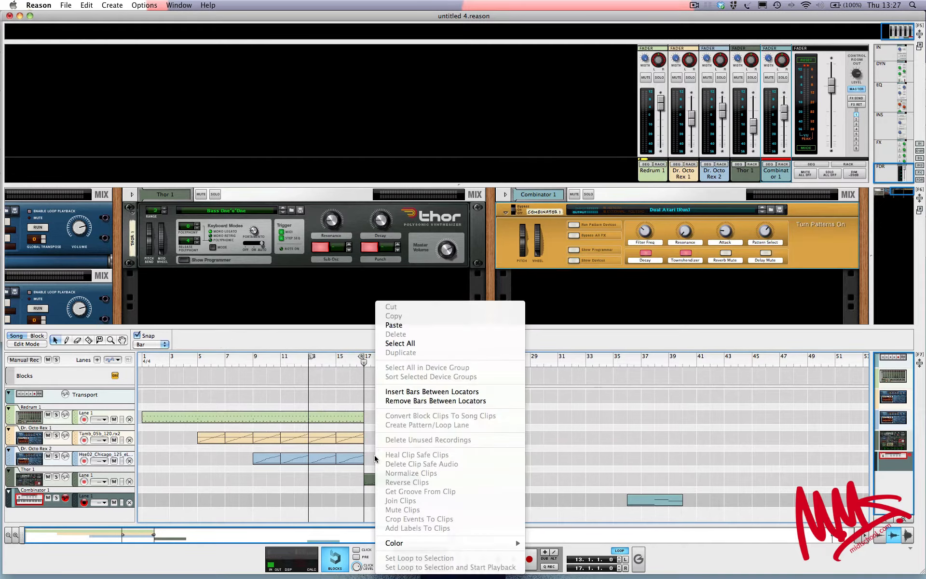
click(394, 324)
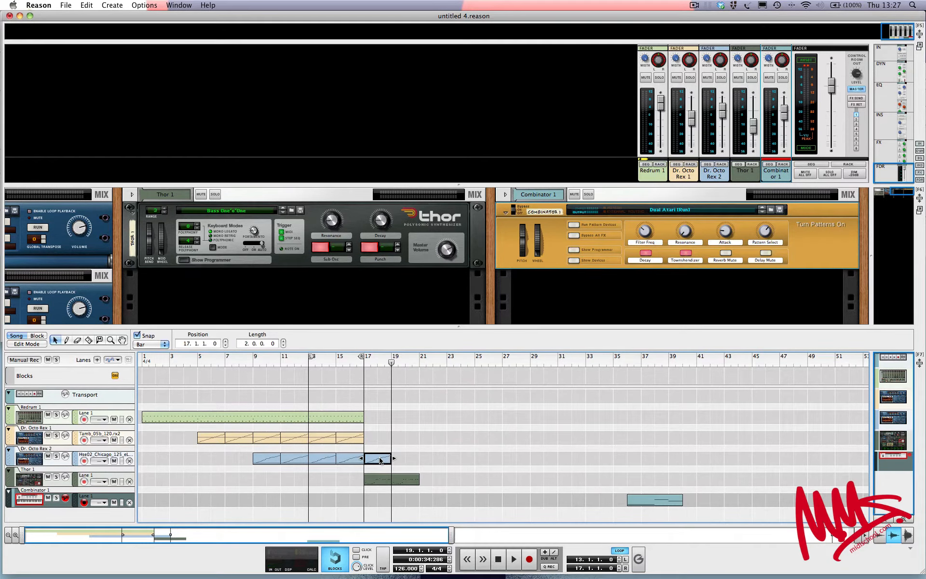
mouse_move(399, 461)
mouse_down()
mouse_move(467, 464)
mouse_move(404, 463)
mouse_up()
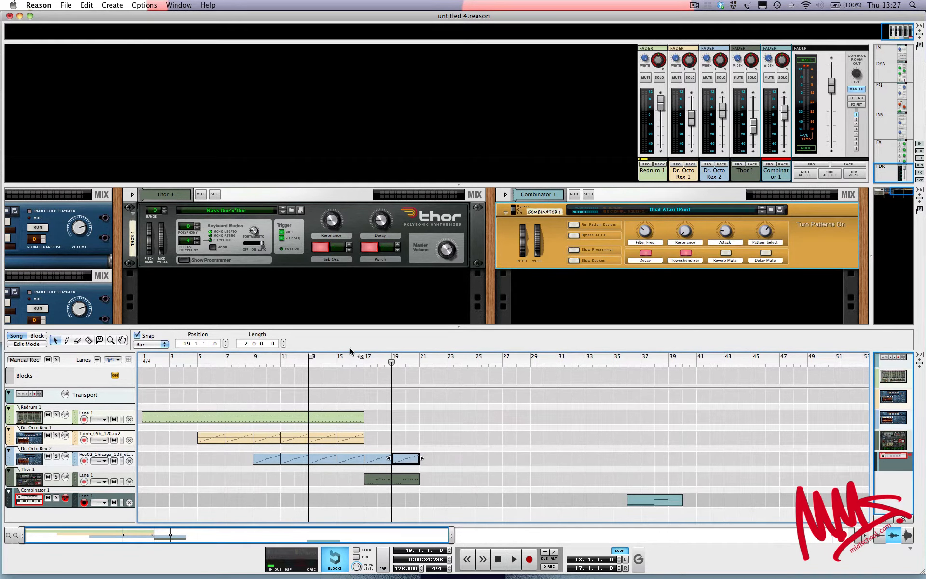
drag(361, 358, 423, 358)
click(290, 419)
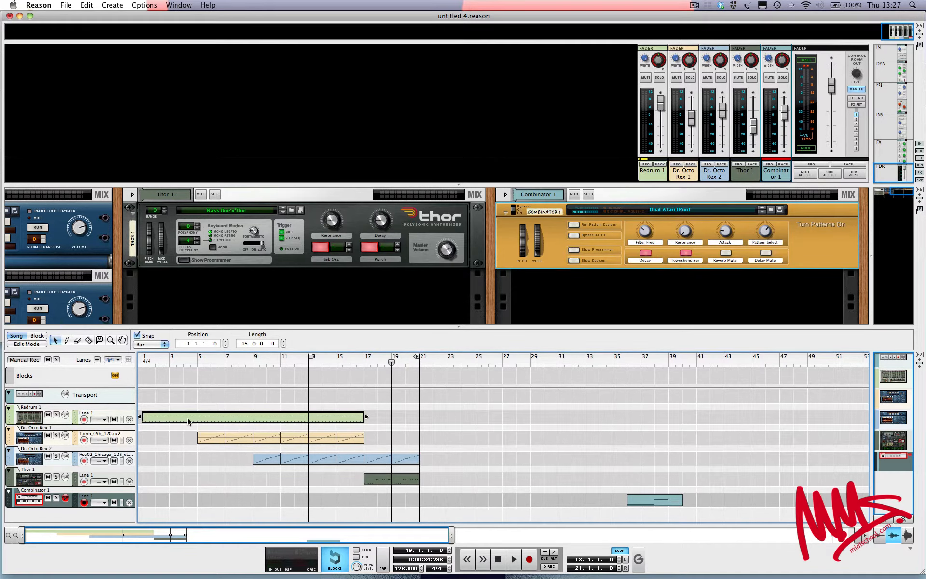
Copy the Redrum clip to bar 17 and delete the two Dr. Octo Rex 2 clips at bars 17–21
drag(188, 421, 415, 420)
key(space)
scroll(415, 434, right, 3)
click(337, 458)
scroll(336, 458, right, 2)
key(Delete)
click(348, 458)
key(Delete)
click(289, 439)
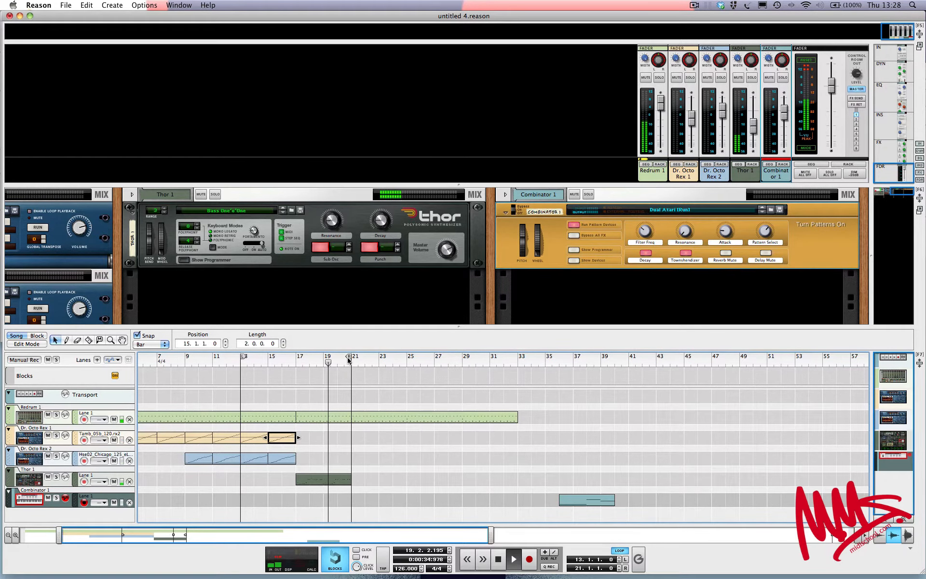
Repeat Thor clips through bar 33 and copy the Rex 1 and Rex 2 loops later in the song
drag(349, 359, 407, 359)
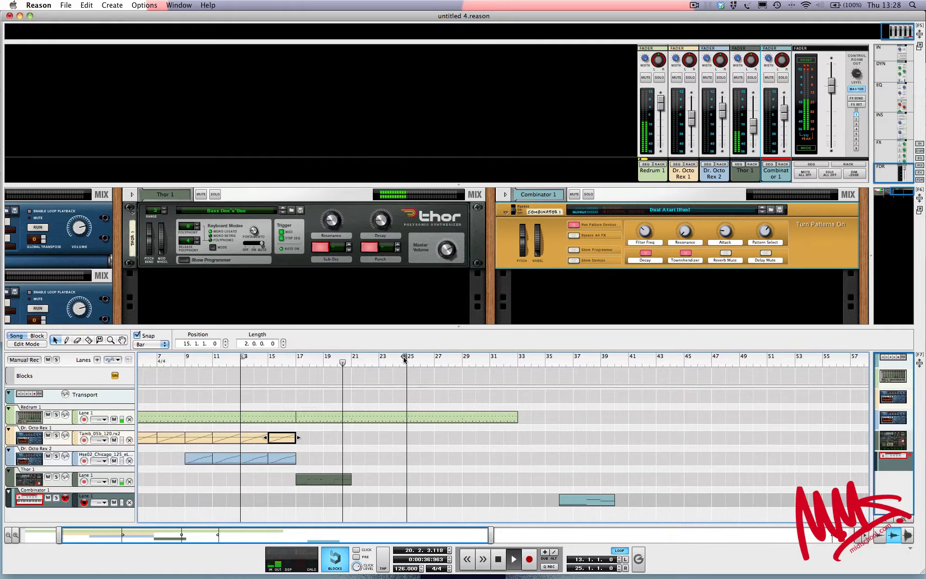
drag(310, 480, 366, 480)
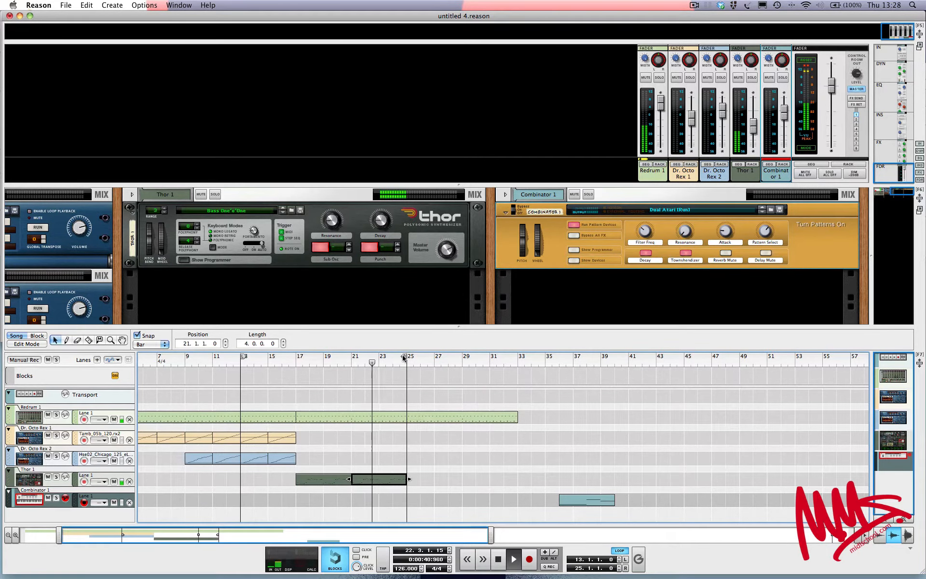
drag(407, 359, 517, 358)
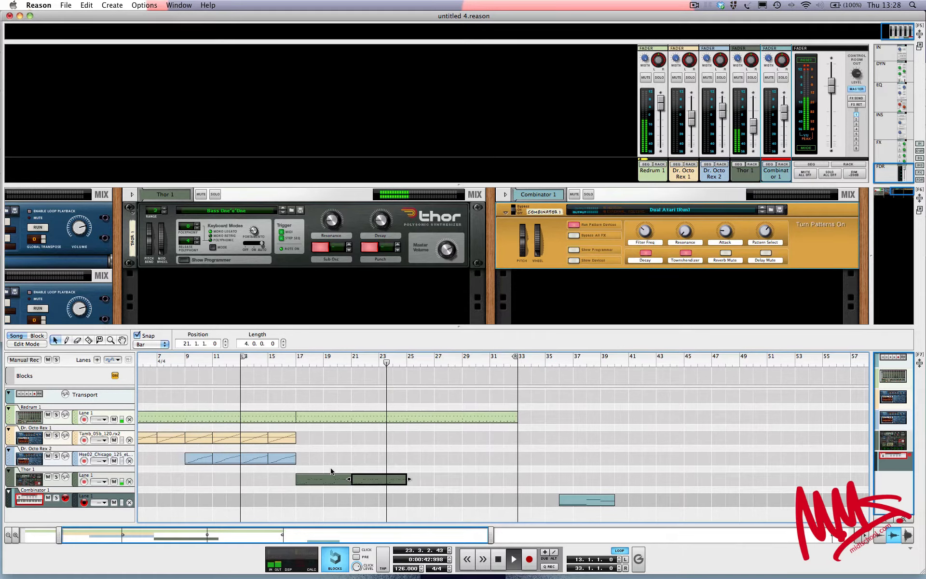
drag(373, 481, 491, 482)
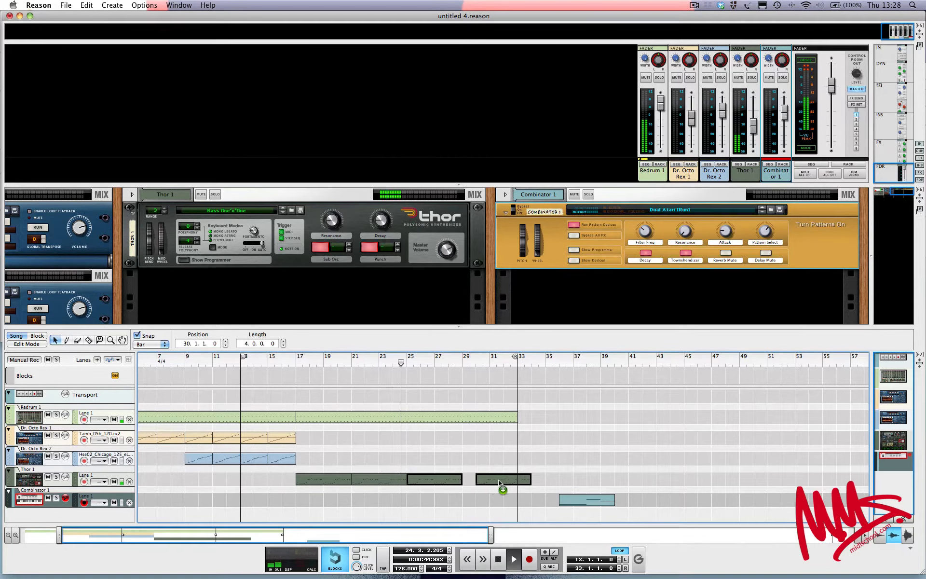
drag(280, 440, 504, 441)
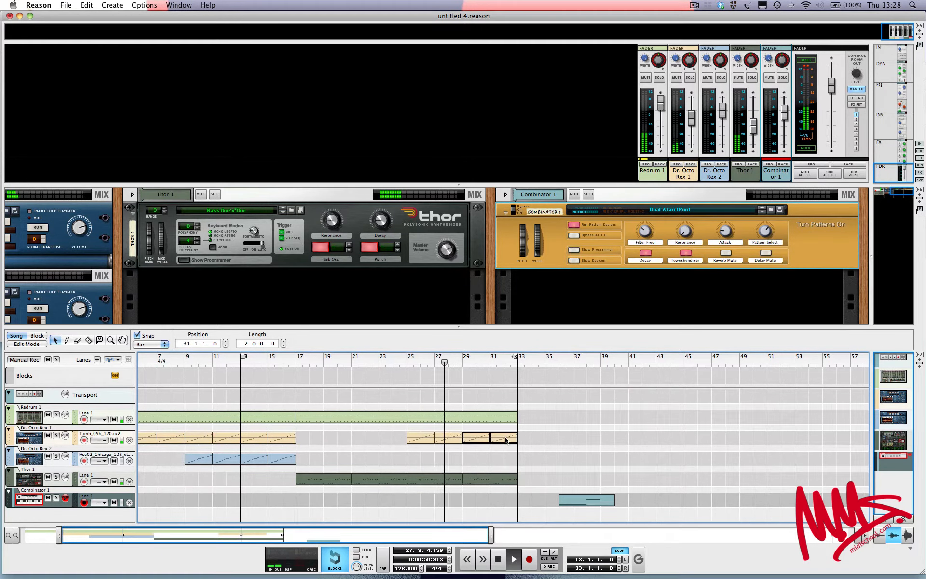
drag(276, 463, 507, 463)
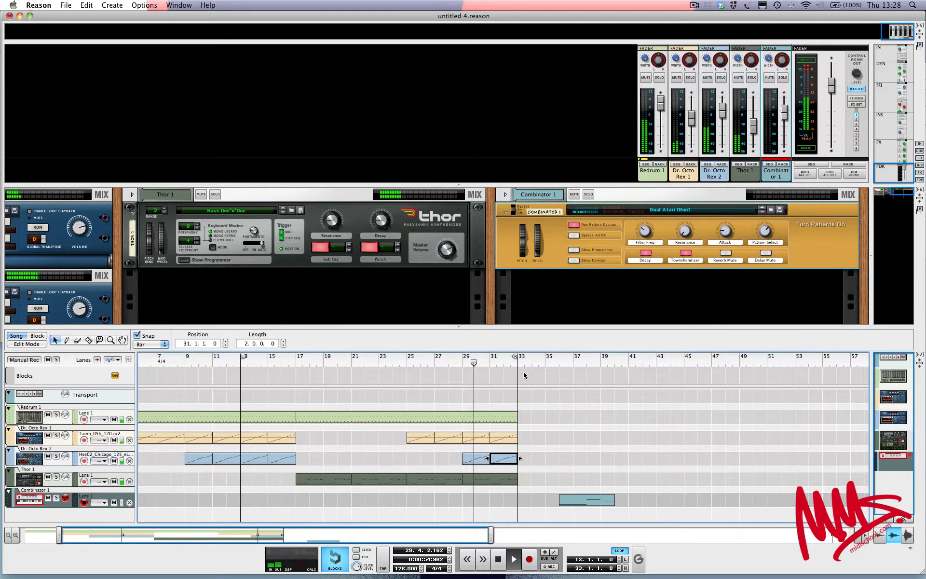
drag(517, 357, 670, 357)
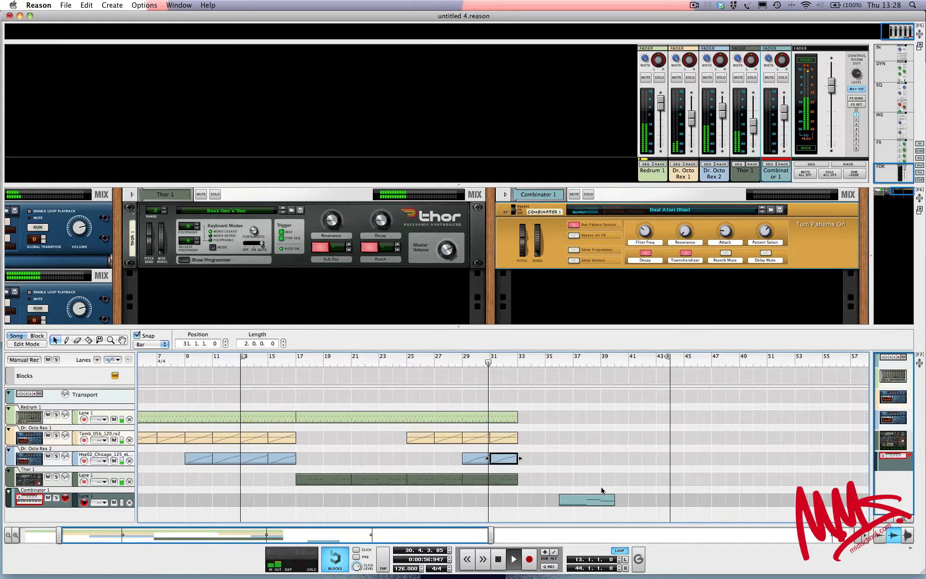
Duplicate the bars 17–33 section to bars 33–49, add Combinator clips there, and set the loop end to bar 50
drag(524, 488, 300, 389)
click(300, 392)
drag(476, 464, 520, 480)
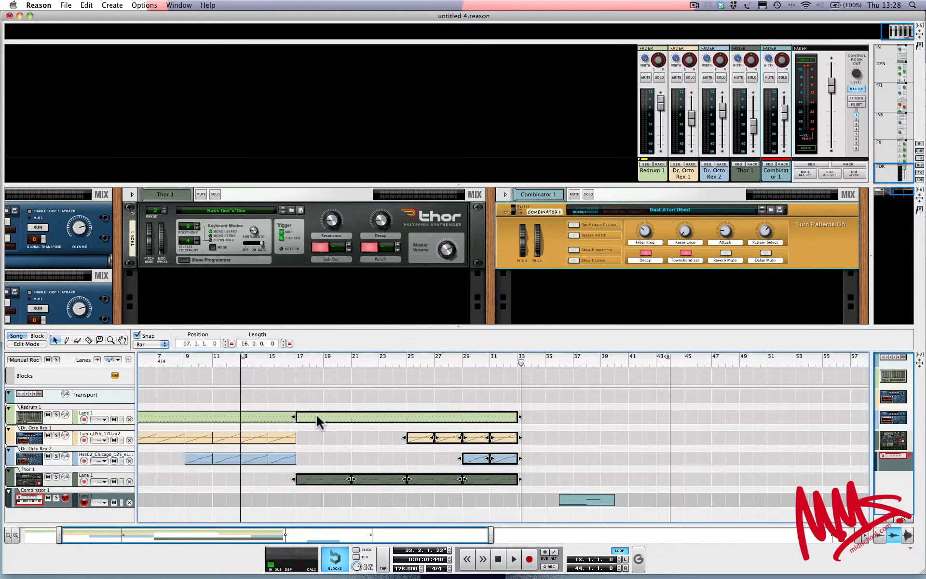
drag(314, 413, 539, 424)
drag(586, 504, 713, 510)
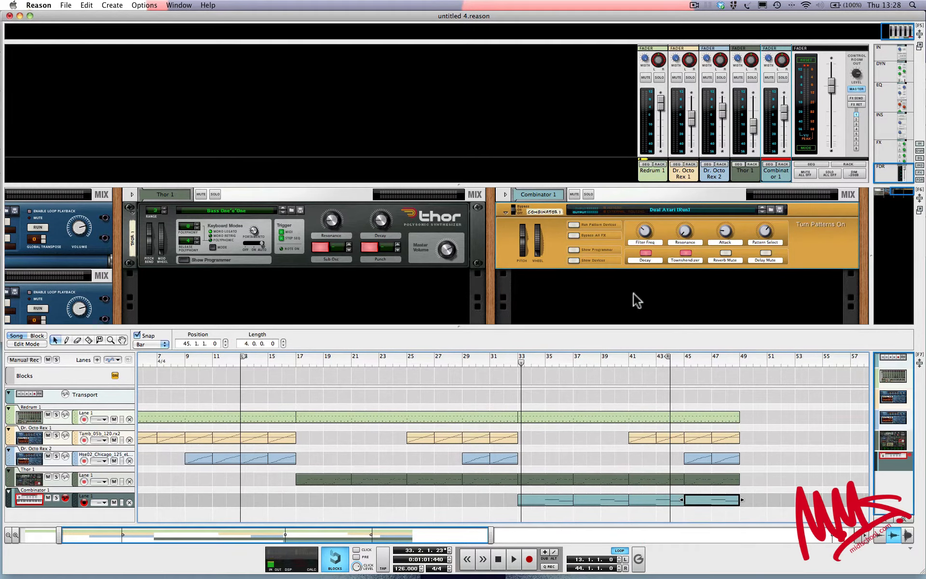
drag(668, 357, 751, 358)
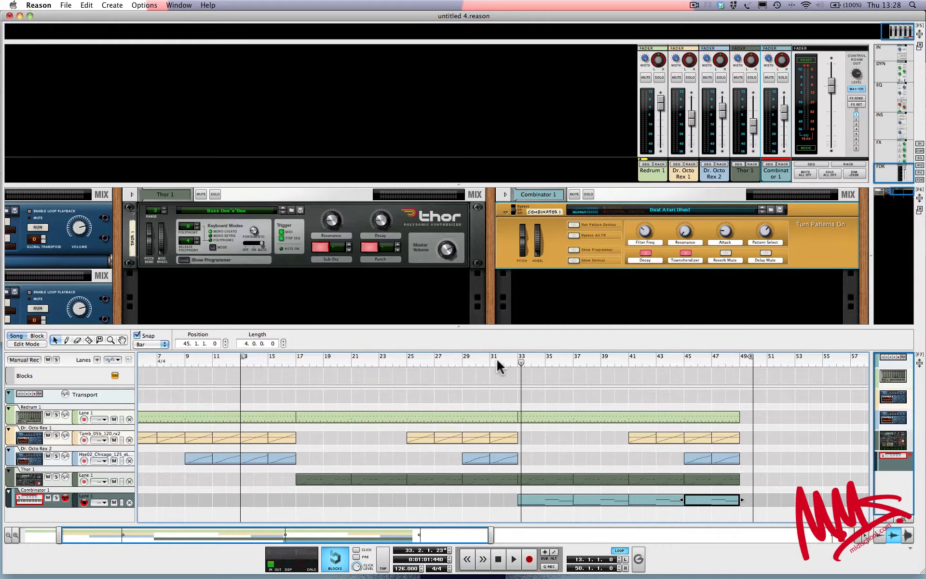
drag(449, 357, 332, 358)
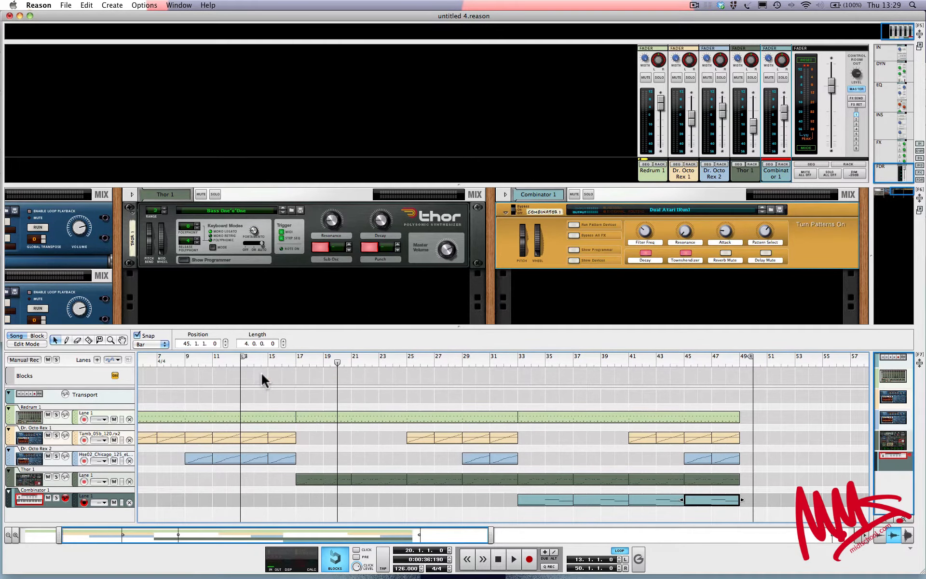
Zoom out to the whole song and play it from bar 3
key(h)
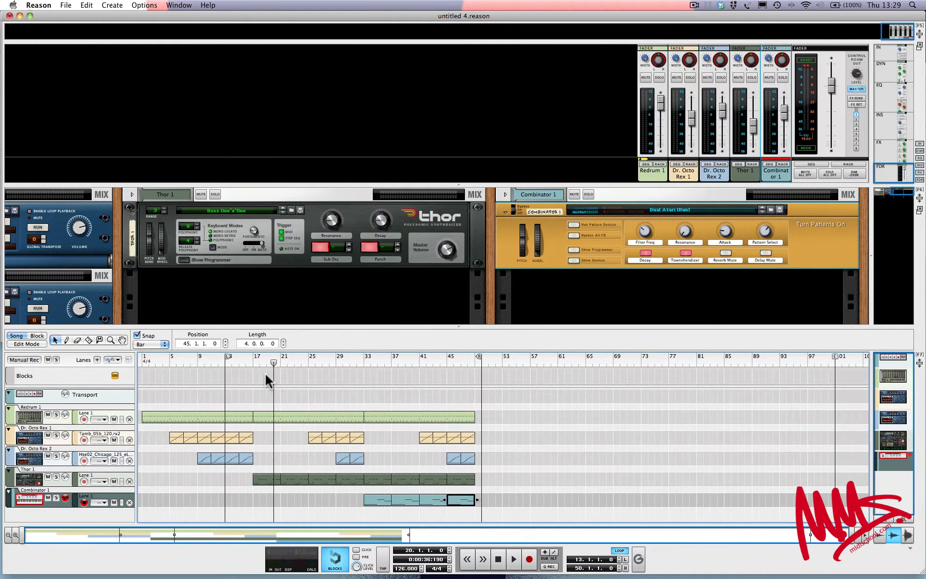
drag(273, 363, 141, 364)
key(space)
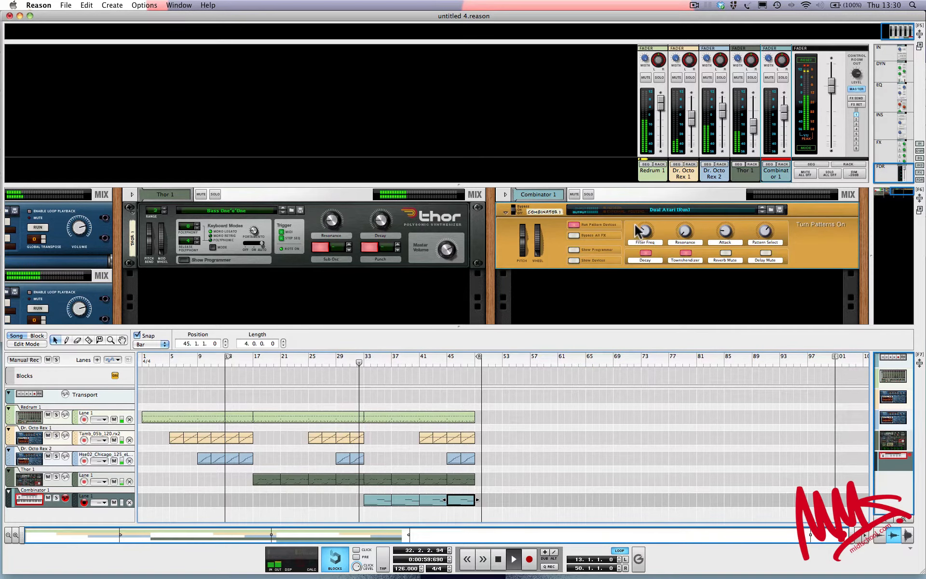
Sweep the Combinator's Filter Freq down to 41 while playing, then stop at bar 49
drag(638, 231, 643, 236)
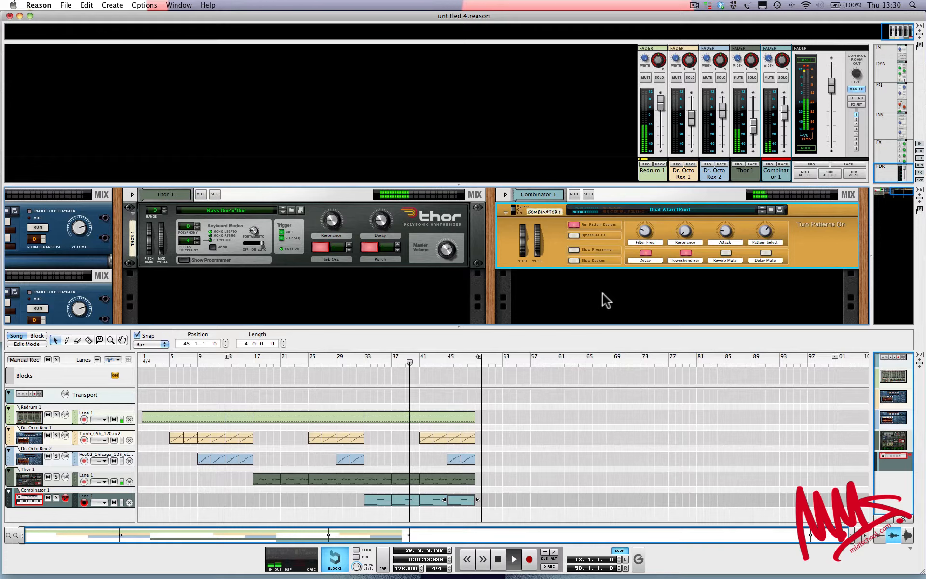
click(646, 230)
mouse_move(646, 231)
mouse_down()
mouse_move(648, 222)
mouse_move(645, 230)
mouse_up()
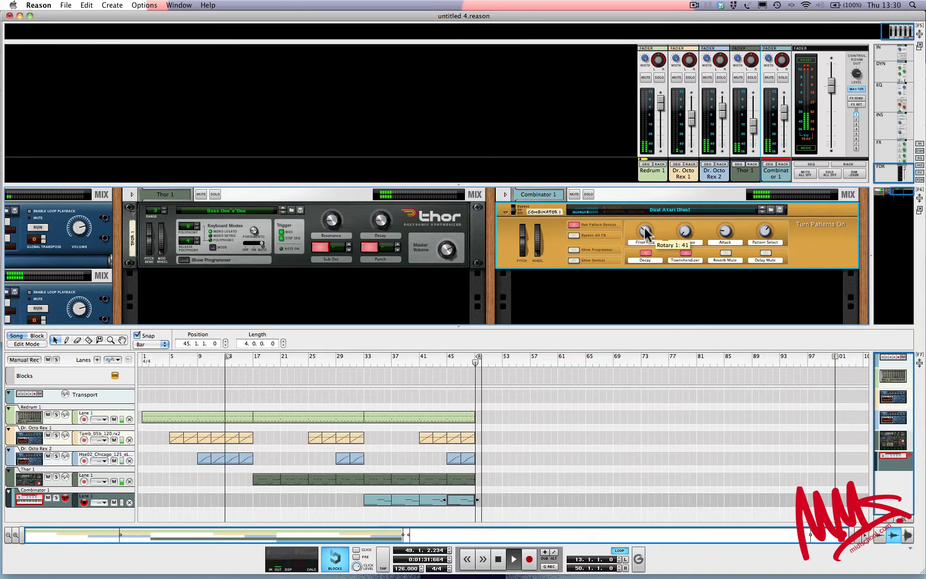
key(space)
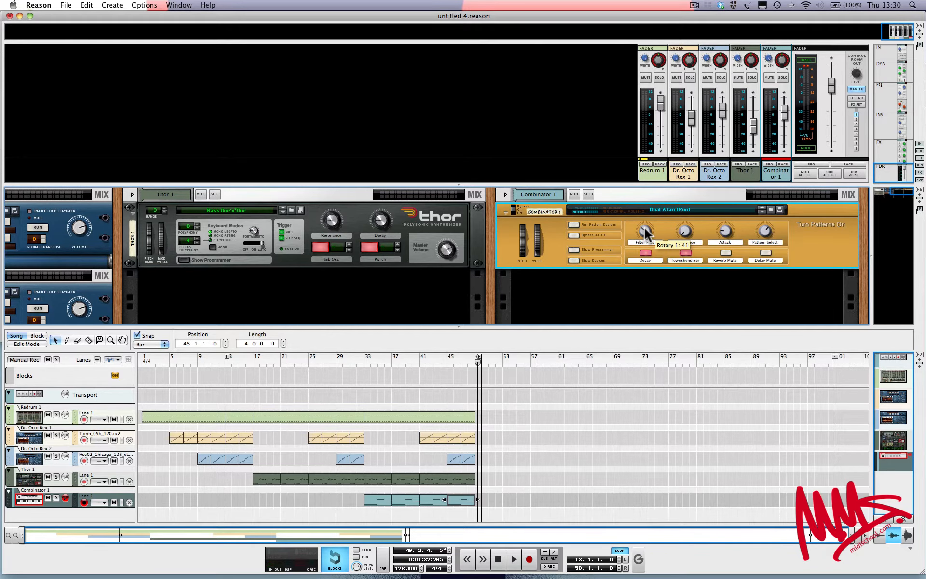
Enlarge the rack and mixer, then insert a UN-16 Unison effect beneath the selected Thor synth
drag(459, 326, 460, 418)
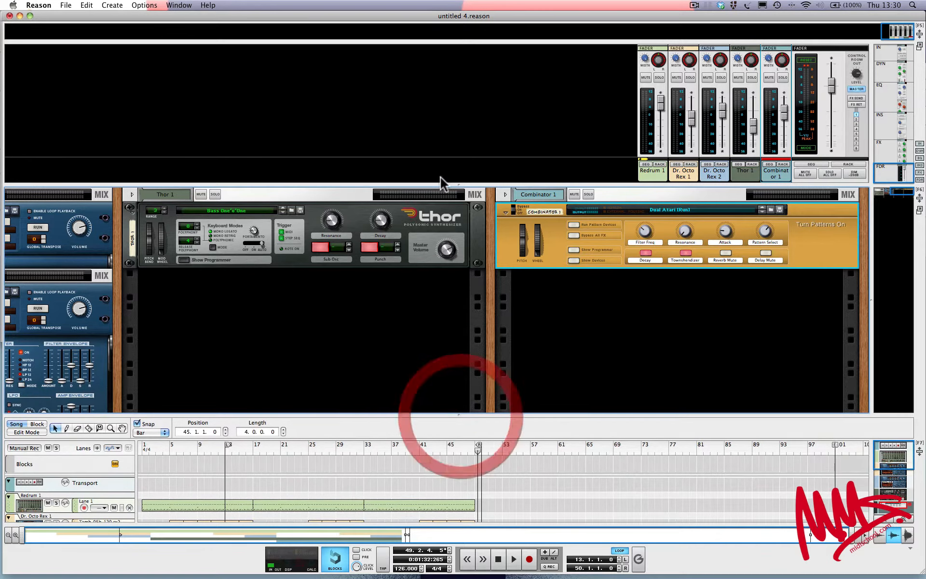
drag(459, 185, 458, 199)
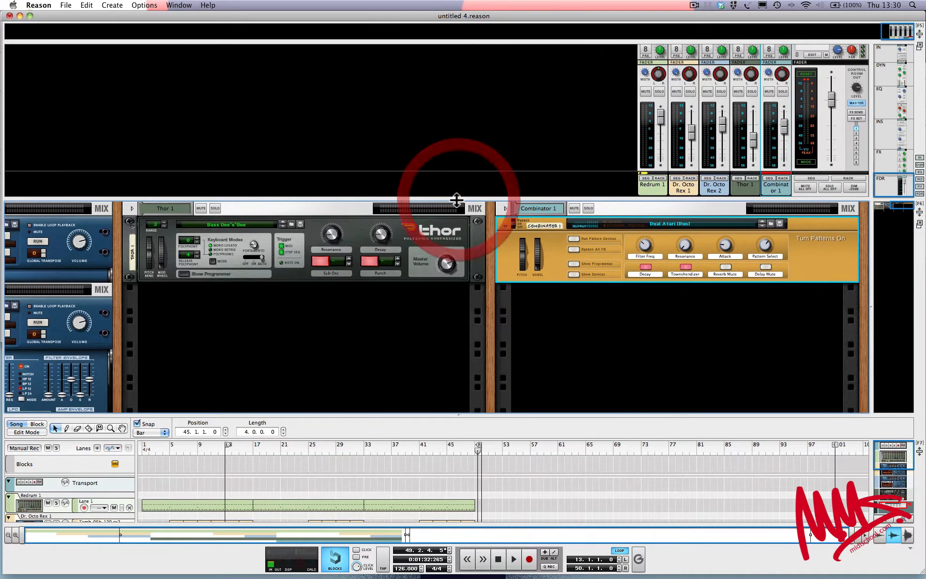
click(432, 229)
click(112, 5)
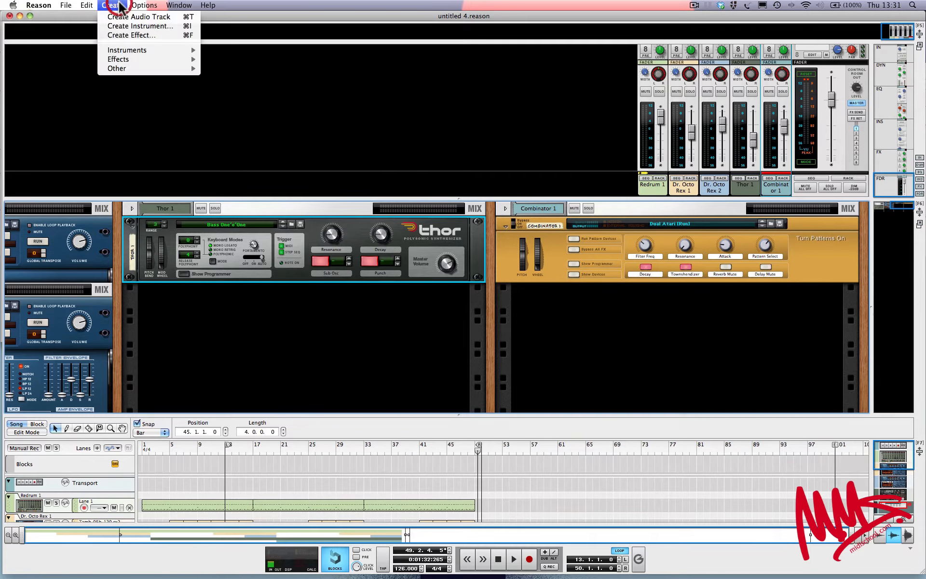
mouse_move(136, 62)
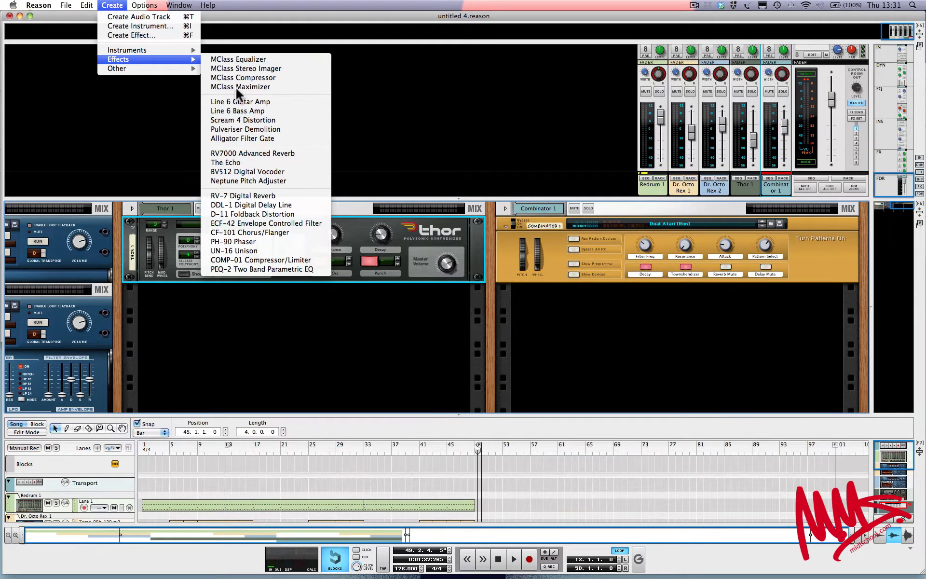
mouse_move(163, 69)
click(234, 255)
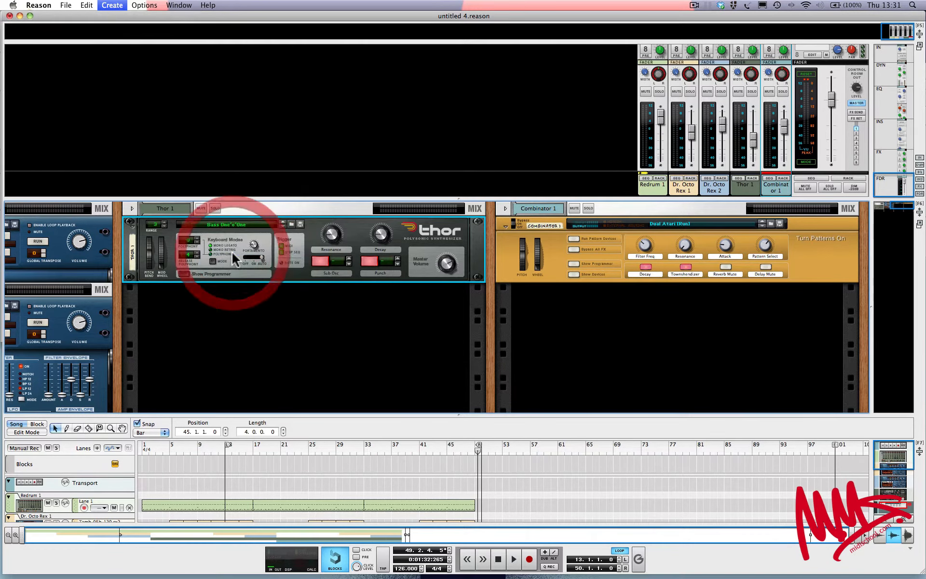
Solo the Thor channel and play the song from bar 17
click(216, 208)
scroll(247, 483, down, 3)
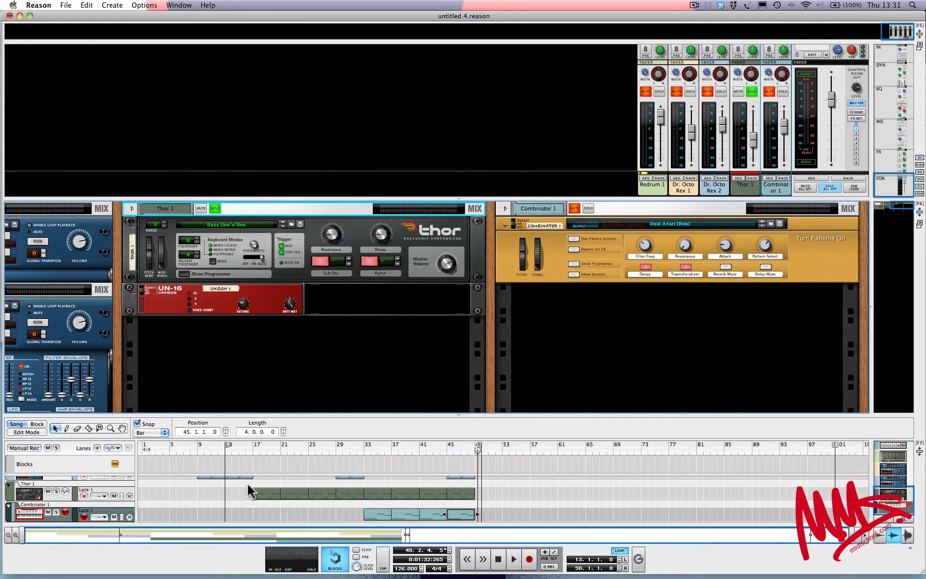
click(247, 447)
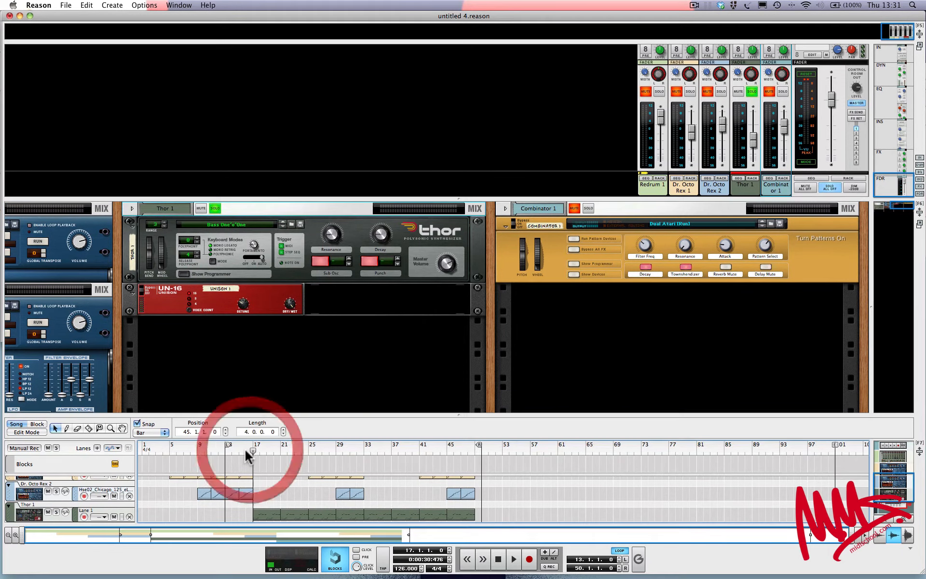
key(space)
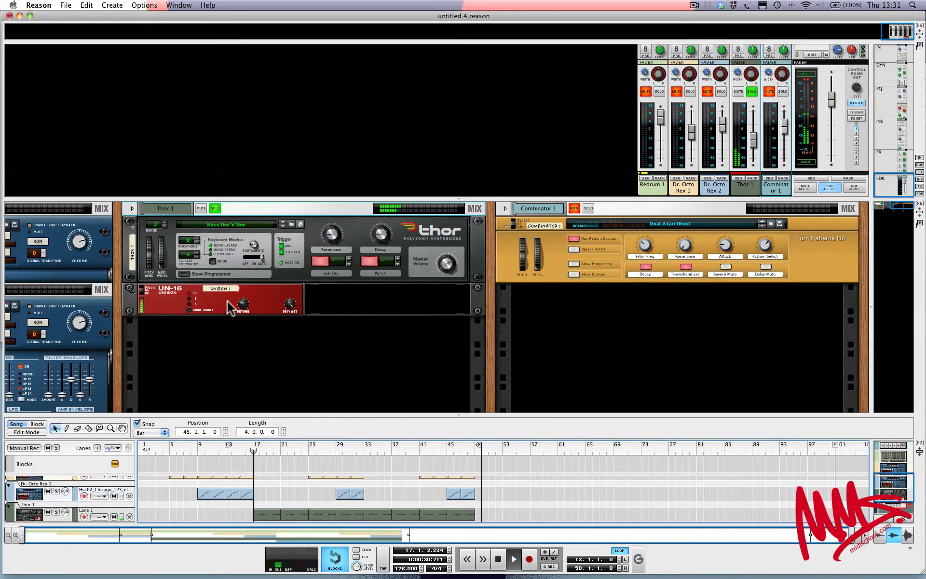
Set the UN-16 Dry/Wet to 60 and Detune to 68, stop, then request deleting it
click(189, 301)
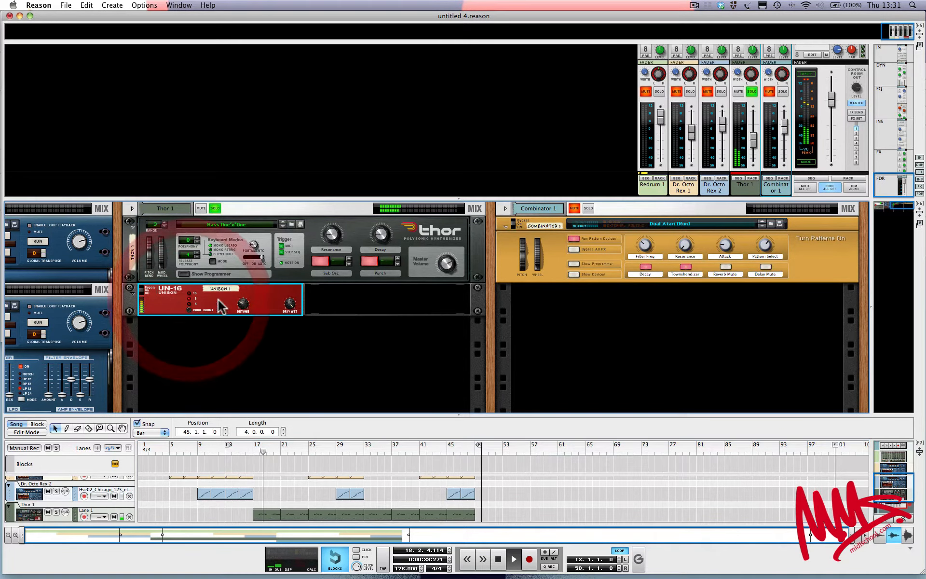
mouse_move(289, 303)
mouse_down()
mouse_move(275, 343)
mouse_move(292, 294)
mouse_move(288, 309)
mouse_move(241, 303)
mouse_move(292, 303)
mouse_move(293, 288)
mouse_up()
drag(243, 304, 286, 329)
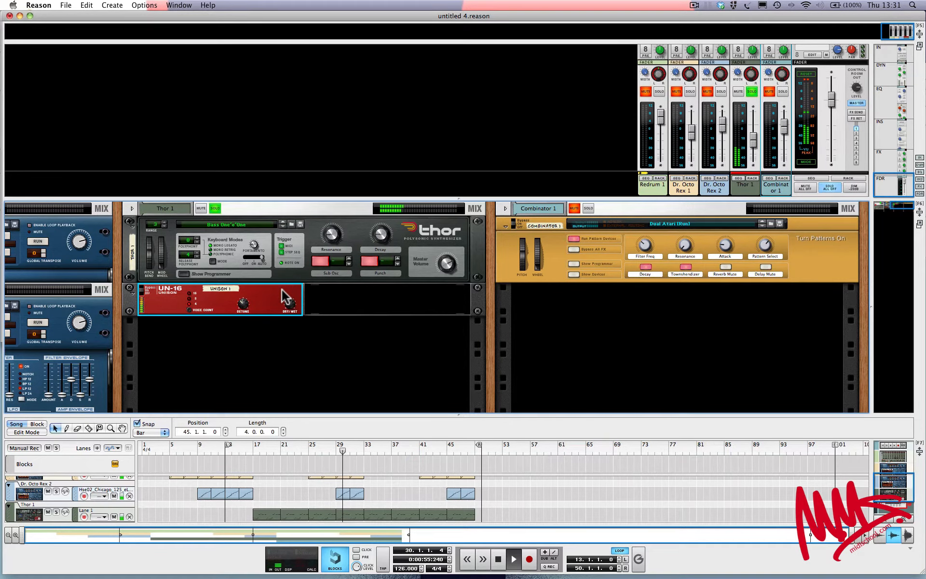
key(space)
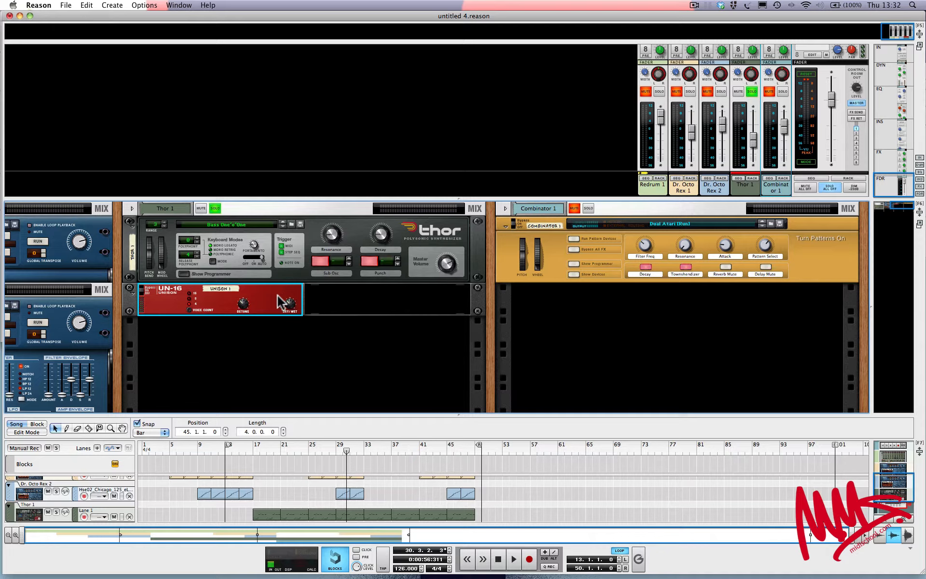
key(Delete)
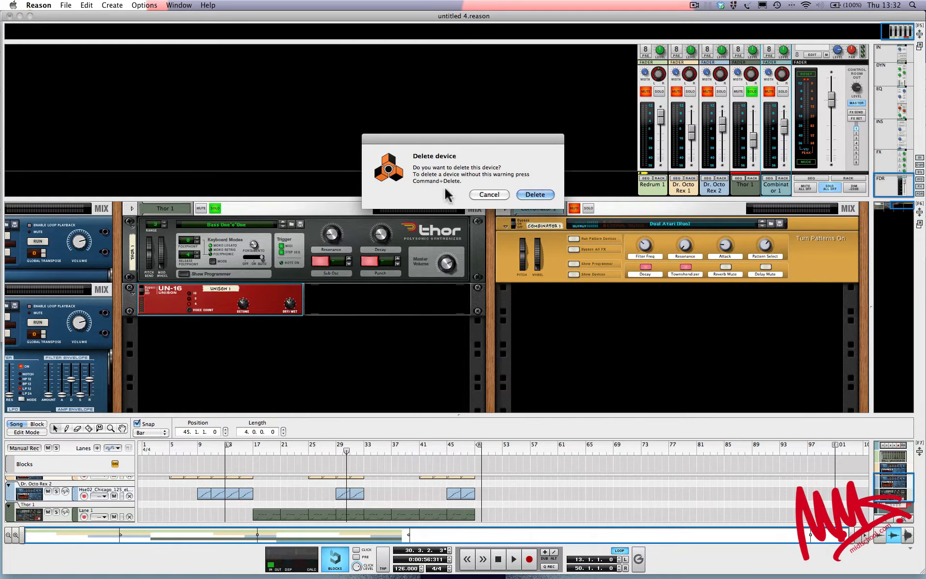
Cancel the UN-16 deletion, keeping the effect under Thor
click(484, 195)
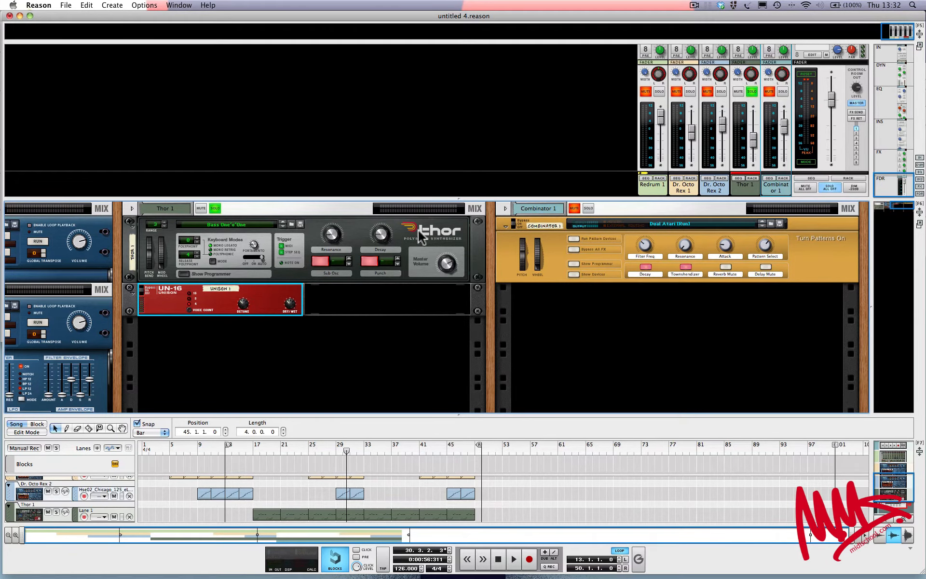
scroll(402, 240, left, 5)
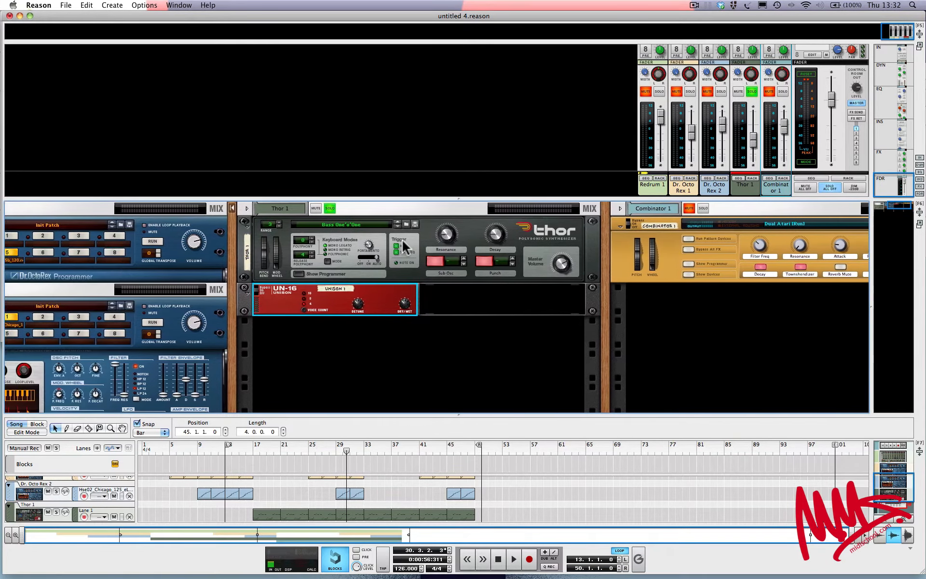
scroll(402, 238, left, 20)
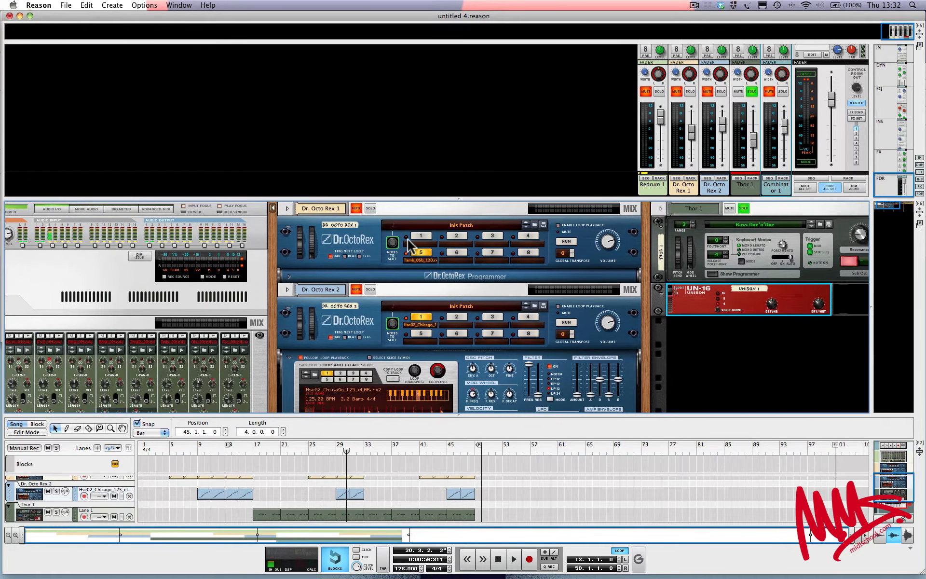
scroll(752, 104, up, 1)
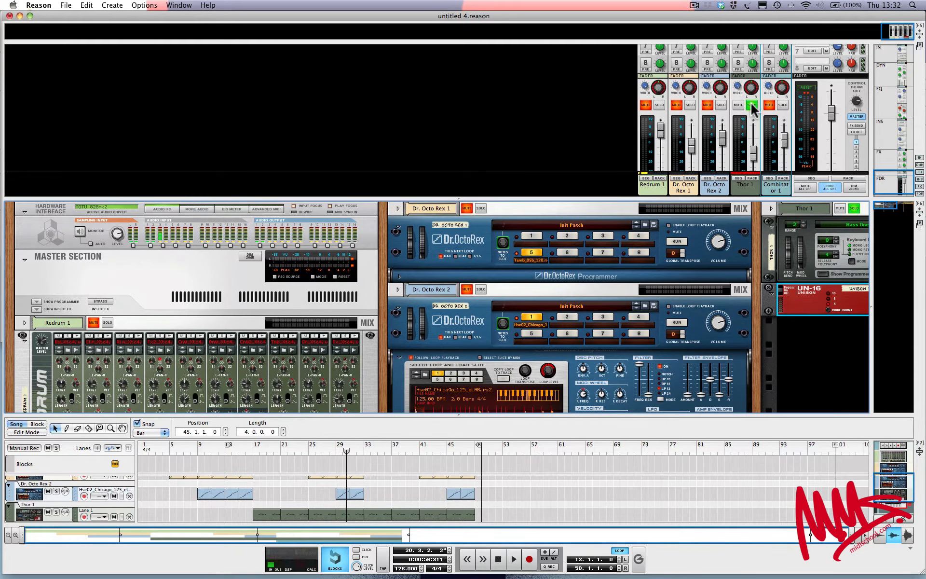
Unsolo Thor, select the Master Section, and bring up the Create > Effects list
click(753, 104)
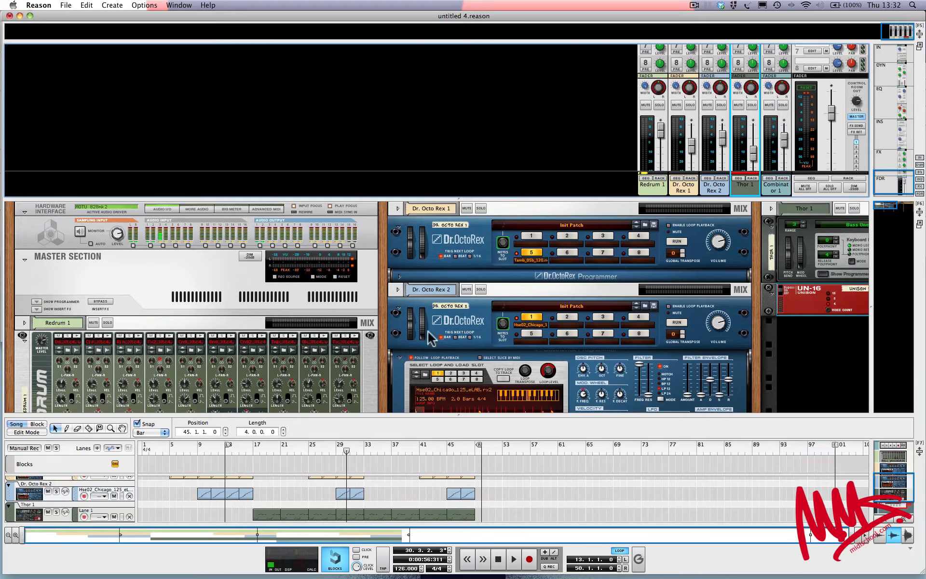
click(179, 286)
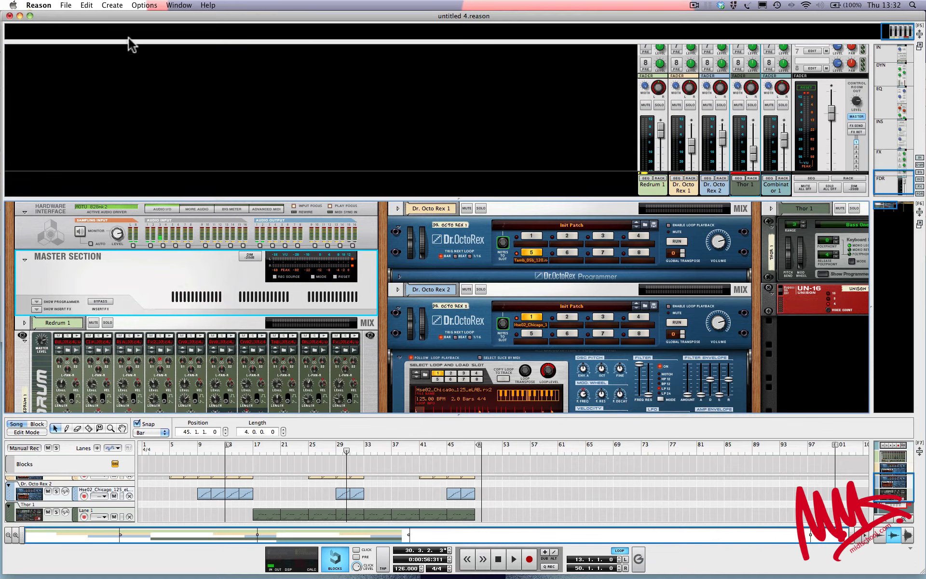
click(120, 6)
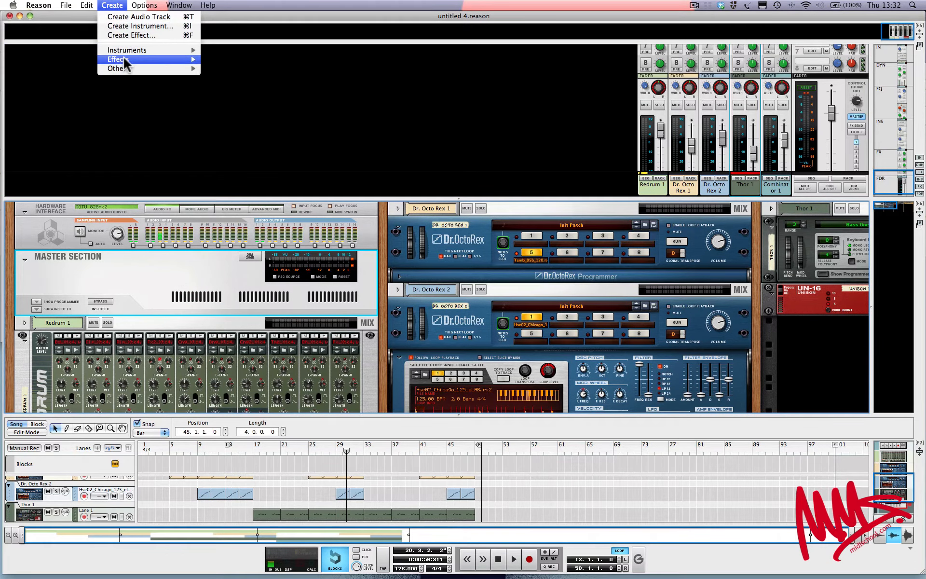
mouse_move(125, 60)
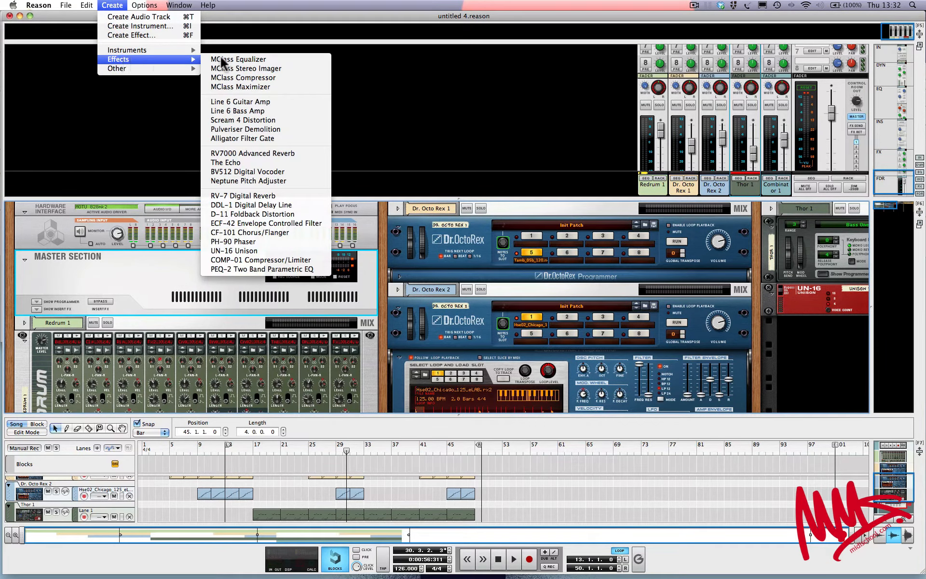
Add an RV7000 Advanced Reverb below the Master Section loaded with the ALL Gated Plate patch
click(259, 152)
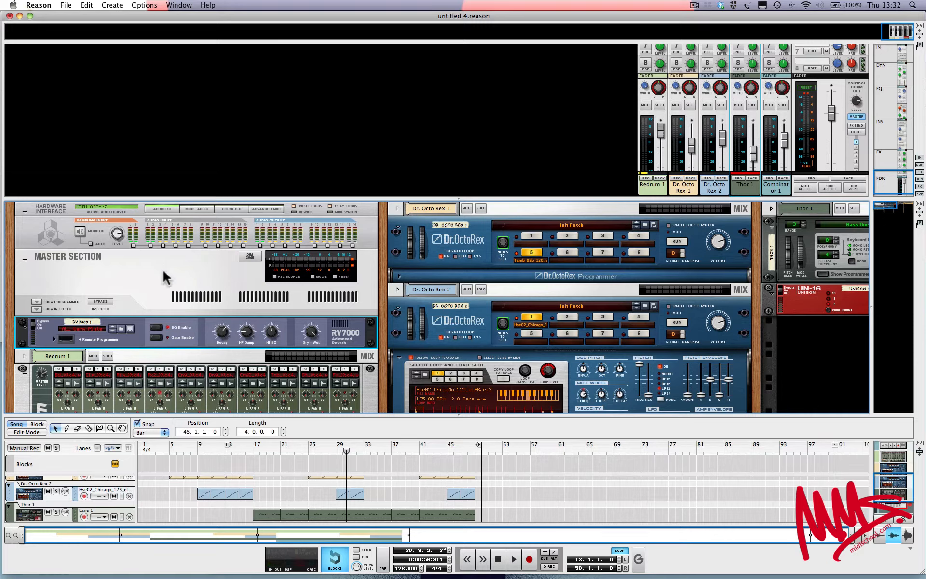
click(120, 329)
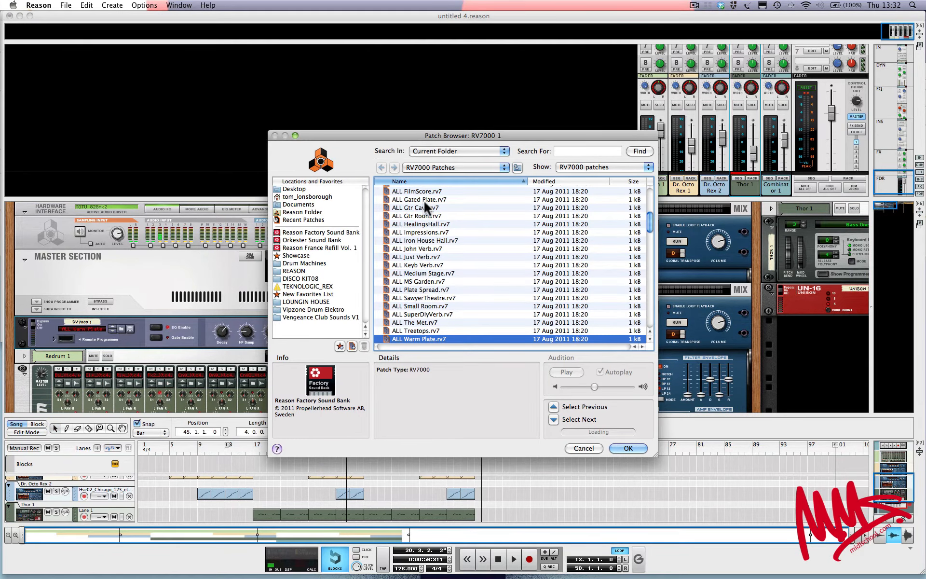
click(423, 199)
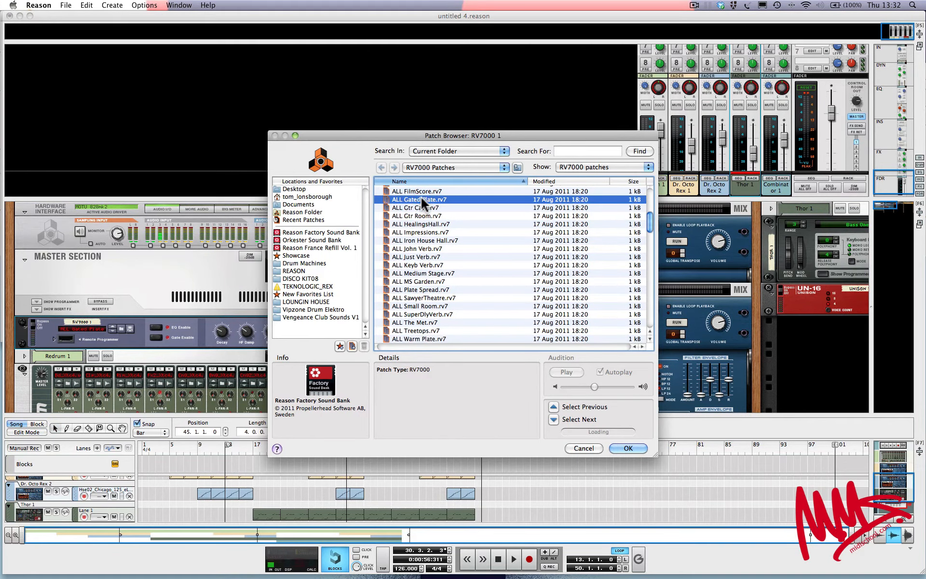
click(626, 448)
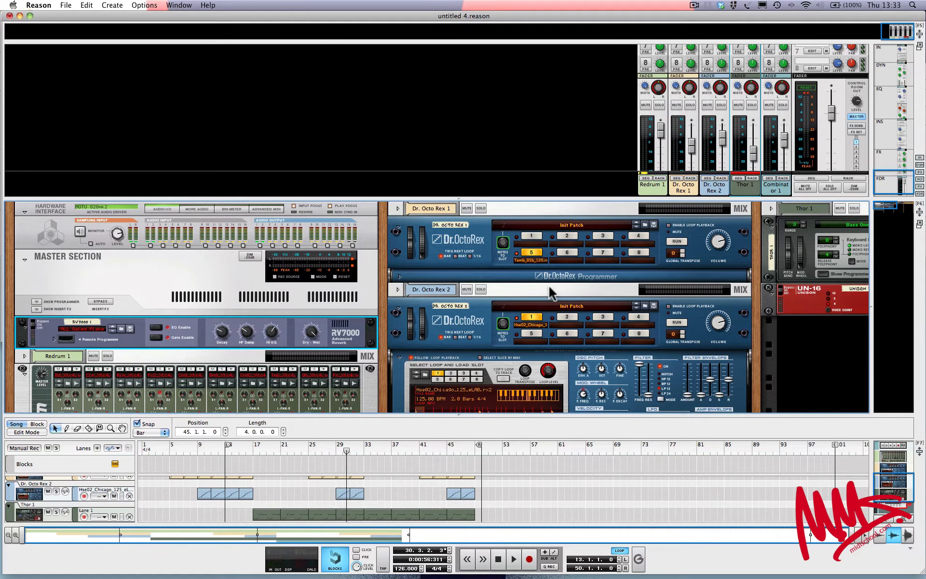
Solo the Thor and Redrum 1 channels together
scroll(542, 290, right, 5)
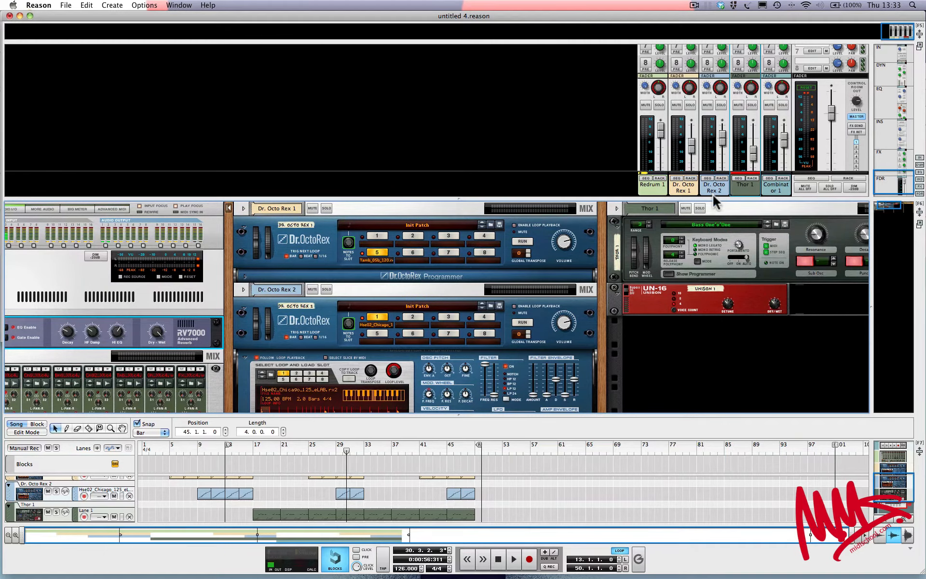
click(700, 208)
scroll(519, 304, left, 5)
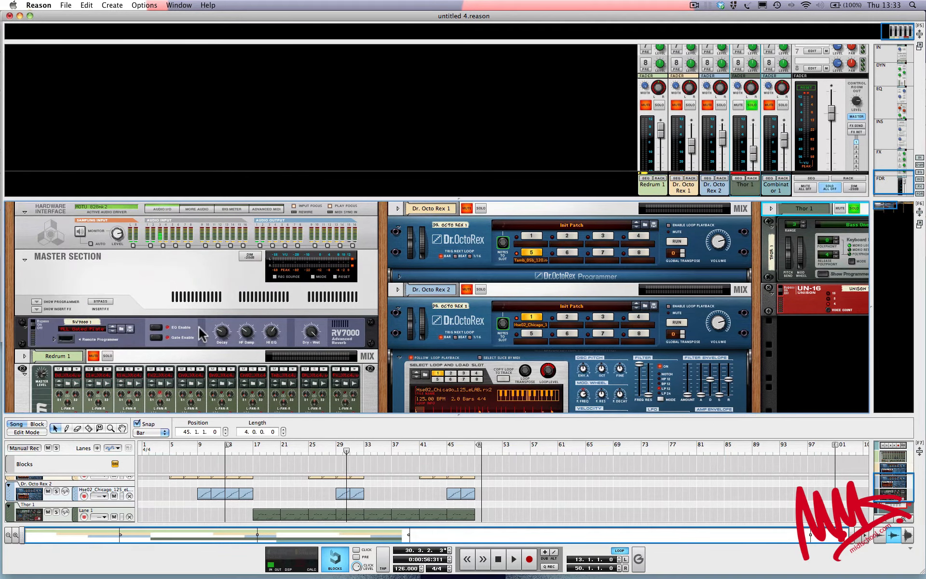
click(107, 356)
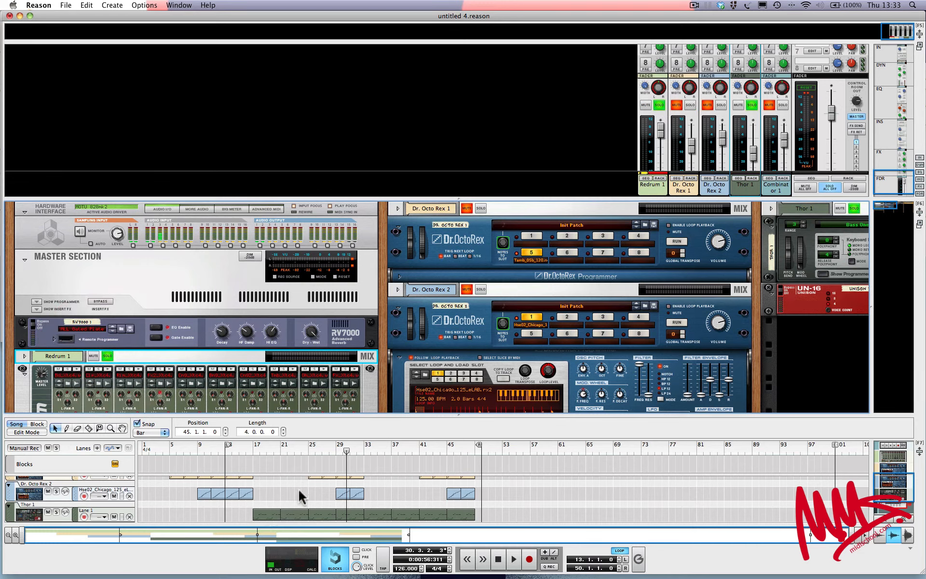
Loop bars 17–21, play from bar 17, and show the full mixer with F5
drag(228, 443, 255, 443)
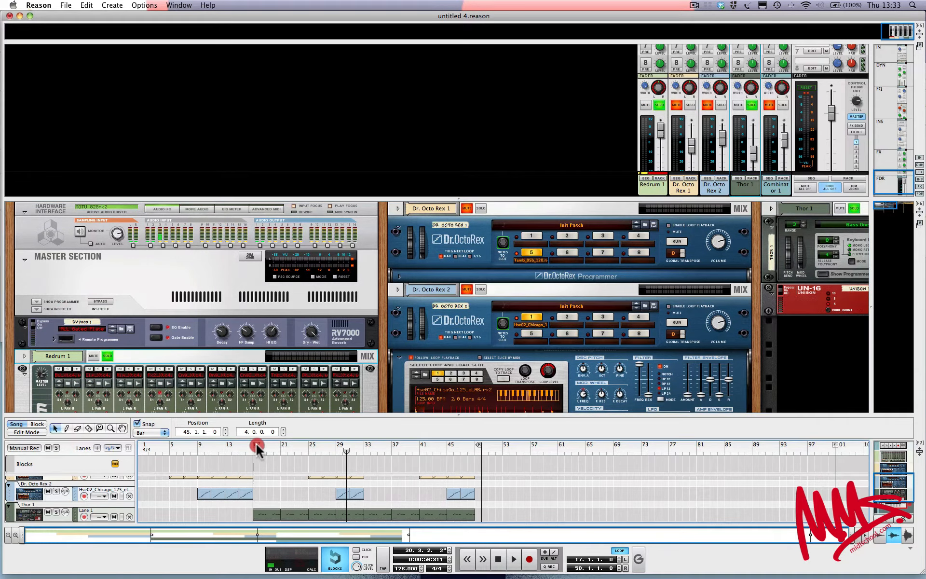
drag(480, 444, 279, 446)
scroll(277, 491, up, 3)
scroll(266, 492, down, 3)
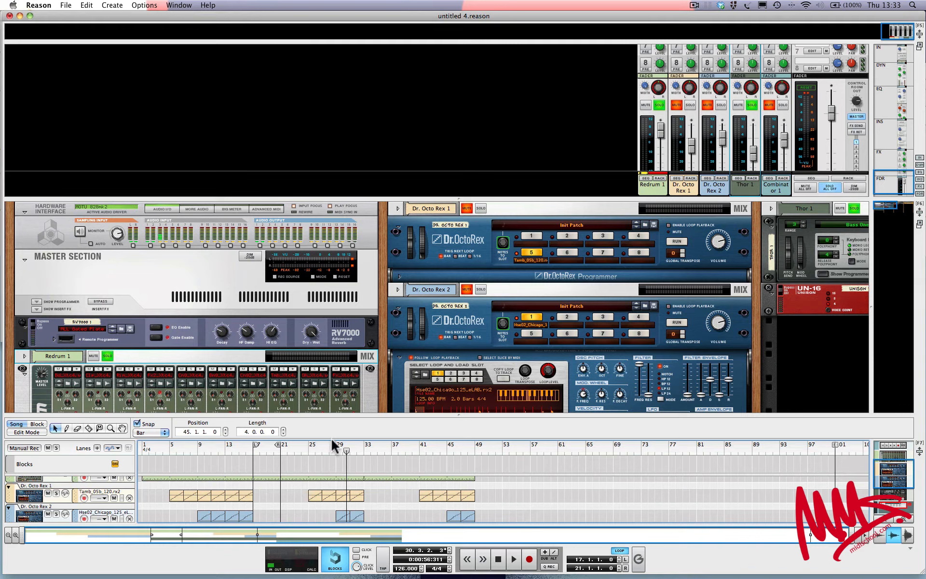
mouse_move(347, 449)
mouse_down()
mouse_move(245, 448)
mouse_move(254, 449)
mouse_up()
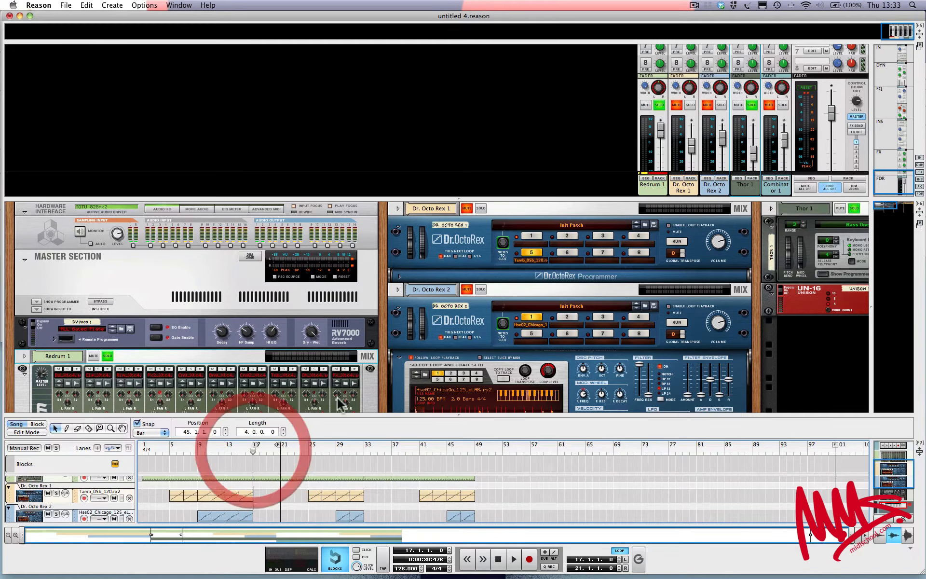
key(space)
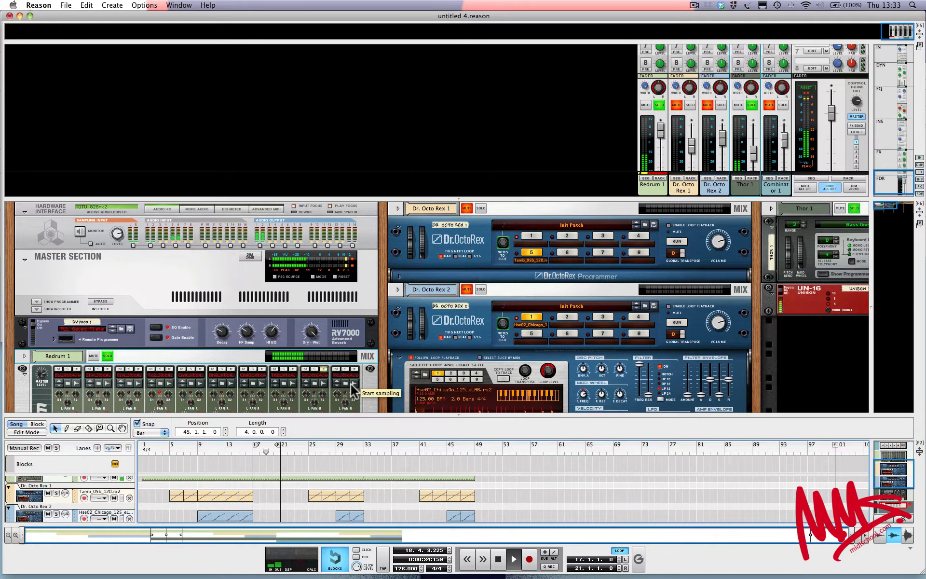
key(F5)
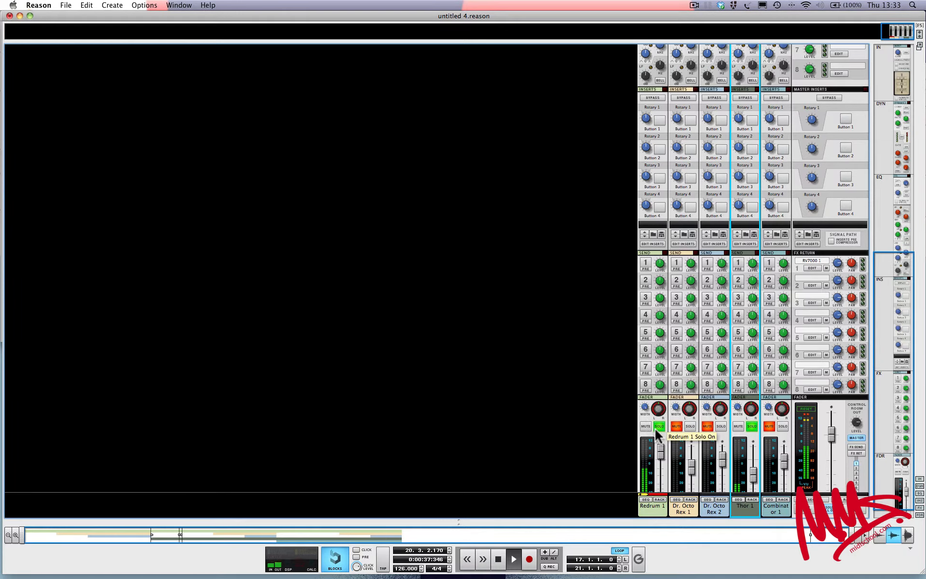
Turn up Thor's FX1 send, enable Redrum's FX1 reverb send, and solo Redrum to lower its level
mouse_move(751, 272)
mouse_down()
mouse_move(753, 263)
mouse_move(753, 290)
mouse_move(751, 258)
mouse_move(750, 268)
mouse_up()
click(646, 264)
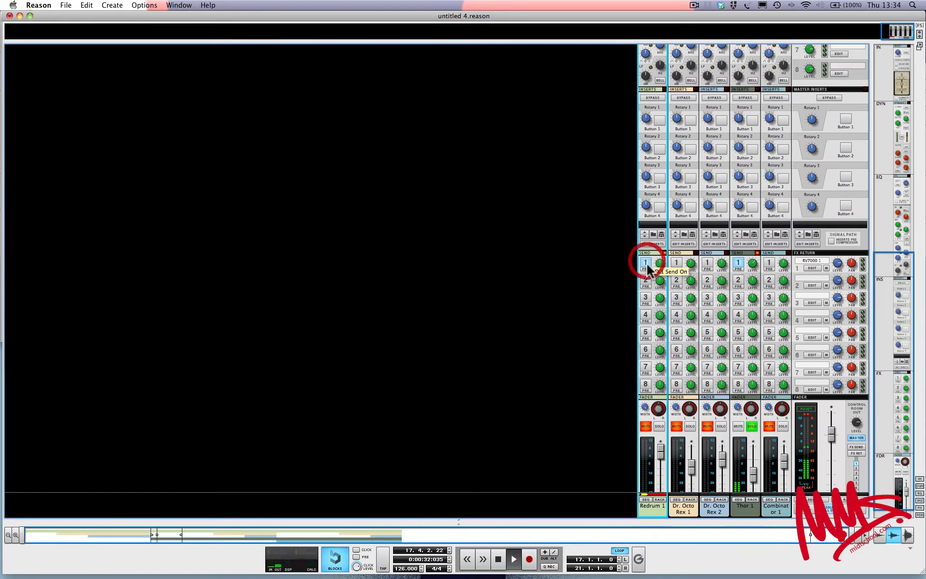
click(658, 426)
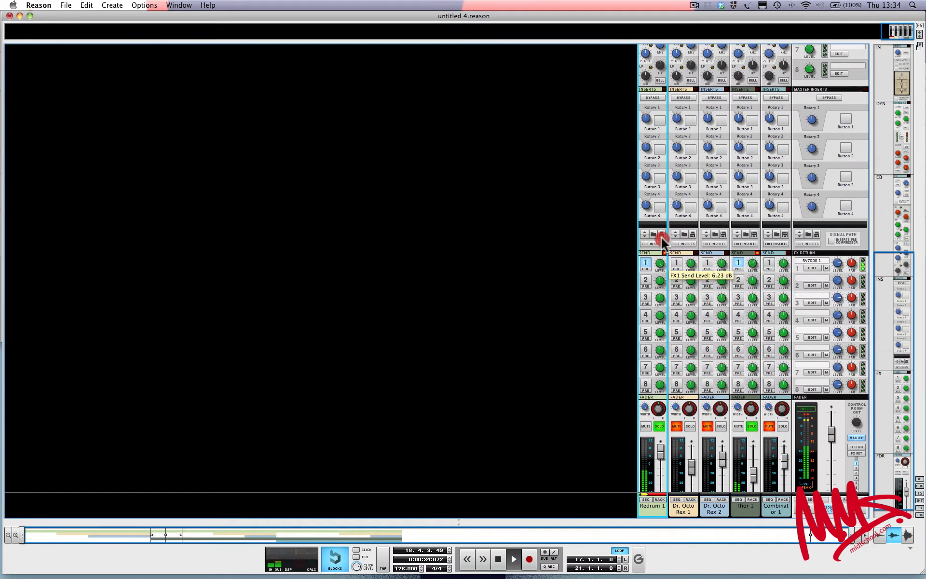
drag(663, 248, 661, 266)
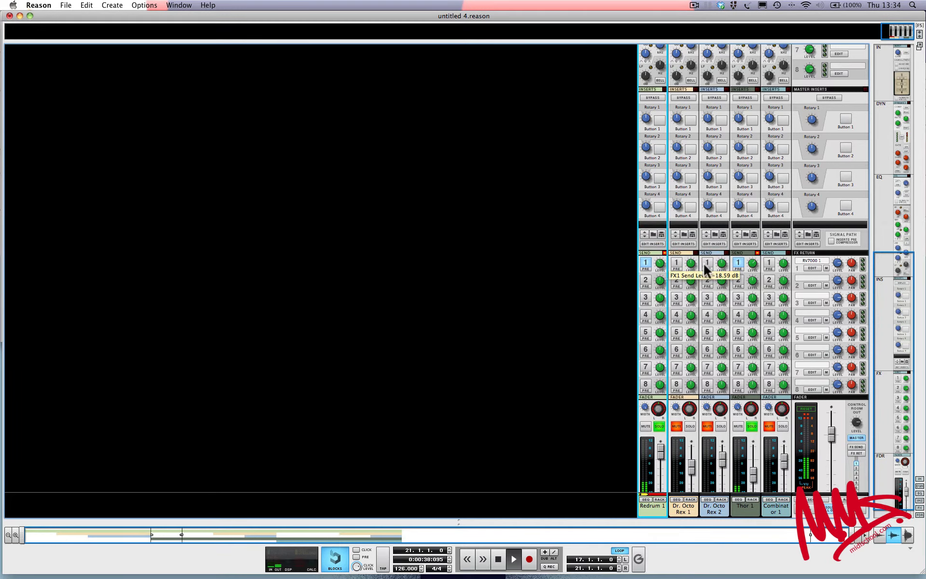
Unmute the FX1 reverb return, set Thor 1's FX1 send to −9.67 dB, and reveal the rack
click(826, 268)
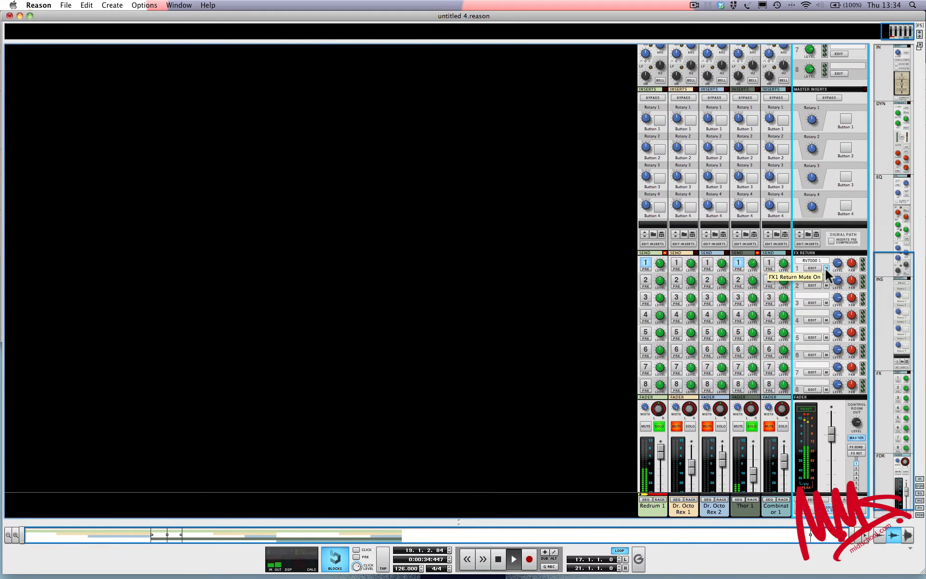
click(826, 268)
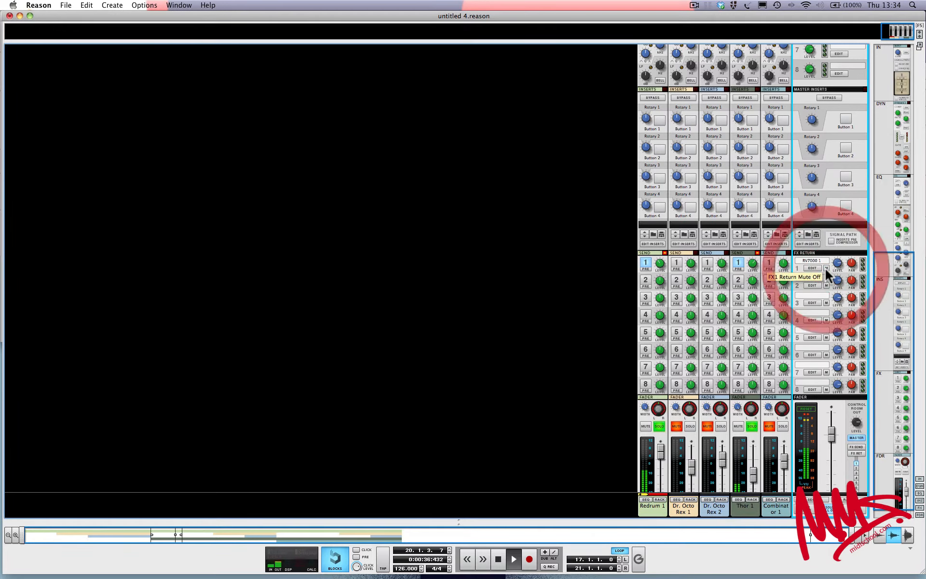
click(753, 264)
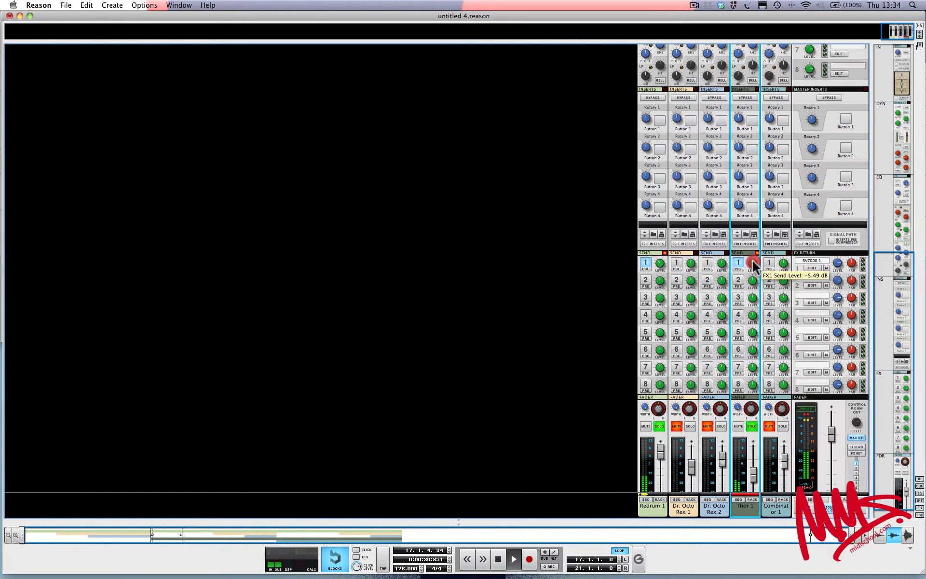
drag(752, 263, 753, 267)
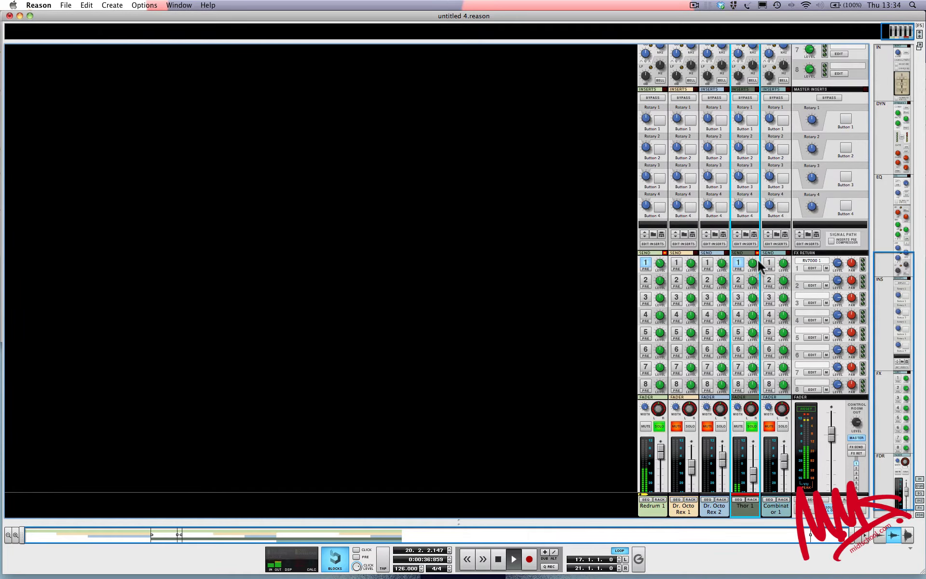
mouse_move(757, 264)
mouse_down()
mouse_move(761, 257)
mouse_move(751, 265)
mouse_up()
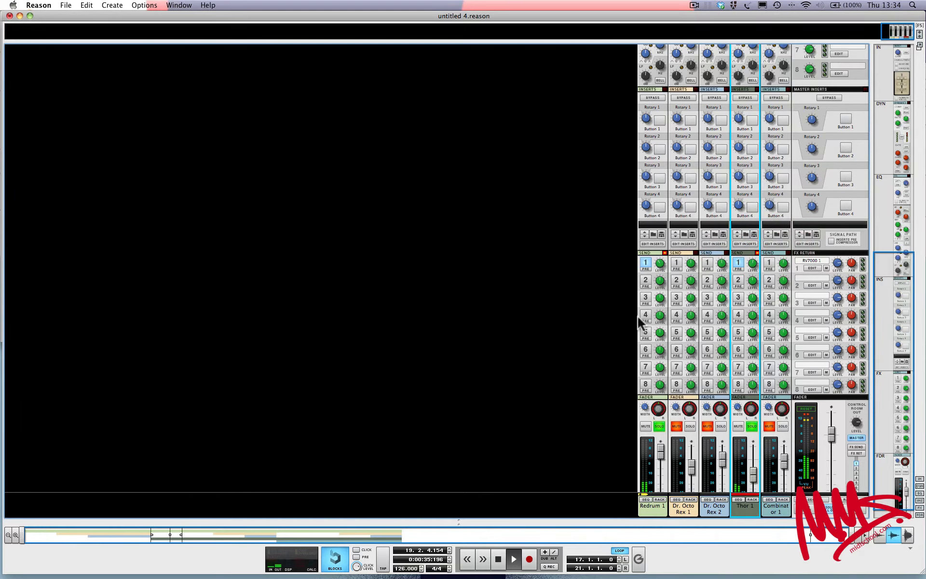
drag(457, 517, 506, 188)
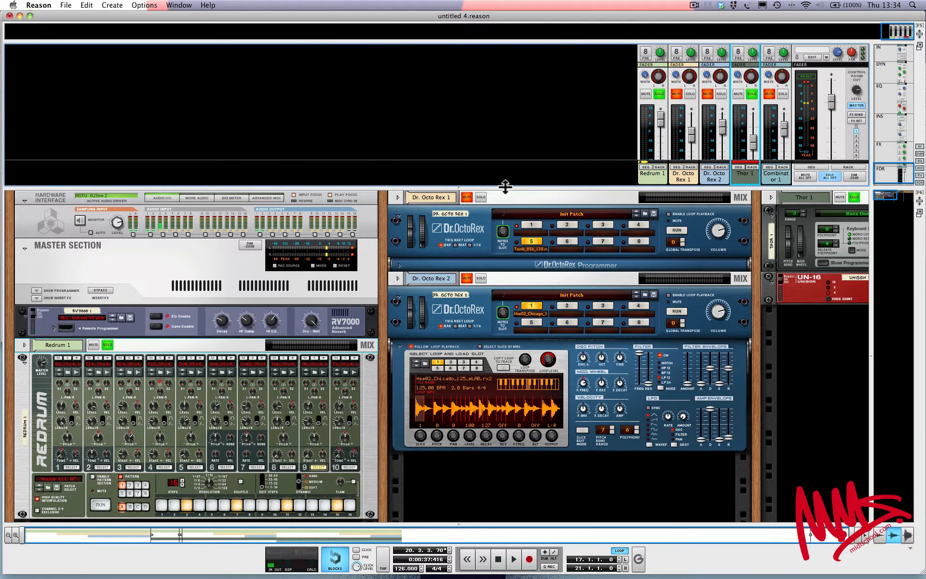
Select the Dr. Octo Rex 1 device and the Master Section after enlarging the mixer area
click(487, 243)
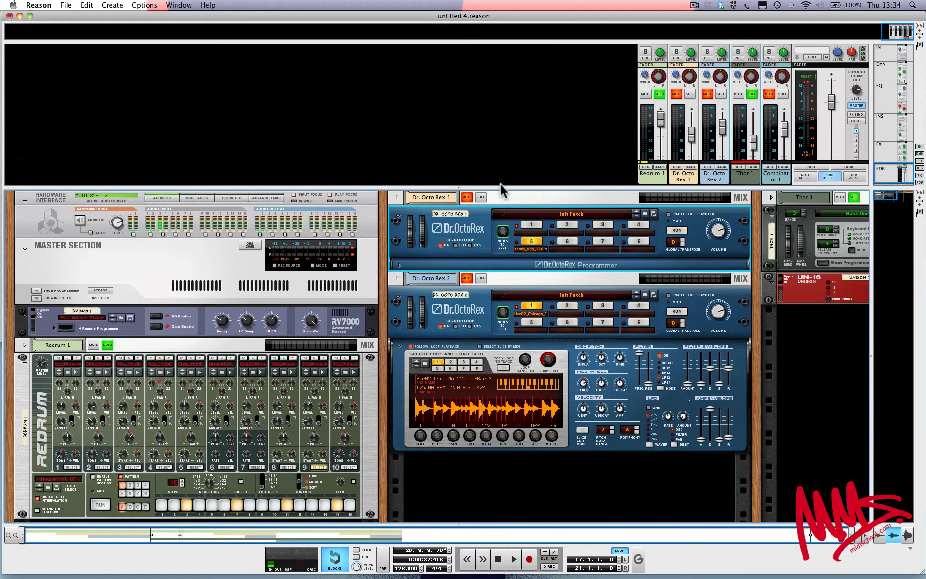
drag(500, 187, 497, 275)
click(162, 371)
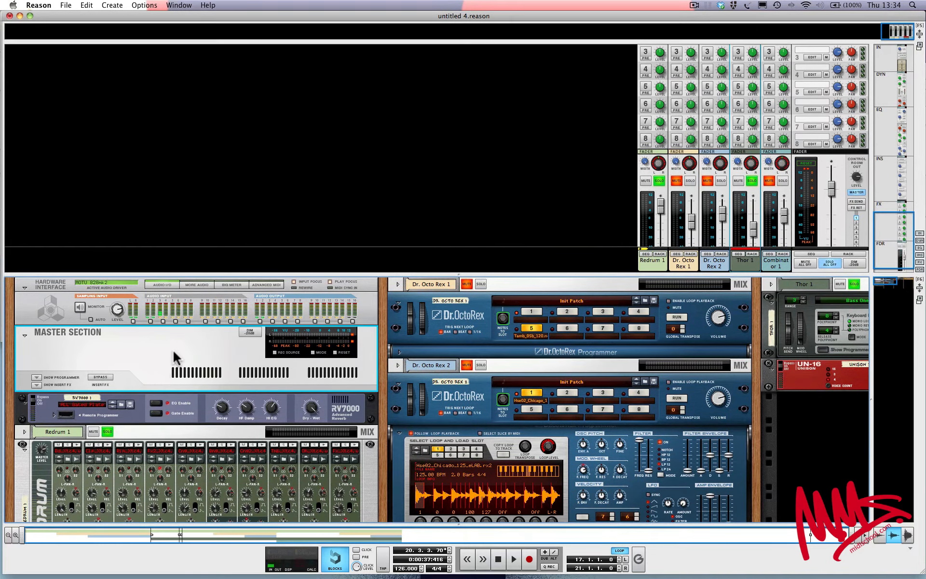
Switch on Thor 1's FX1 send and collapse the mixer so the rack fills the window
scroll(739, 162, up, 5)
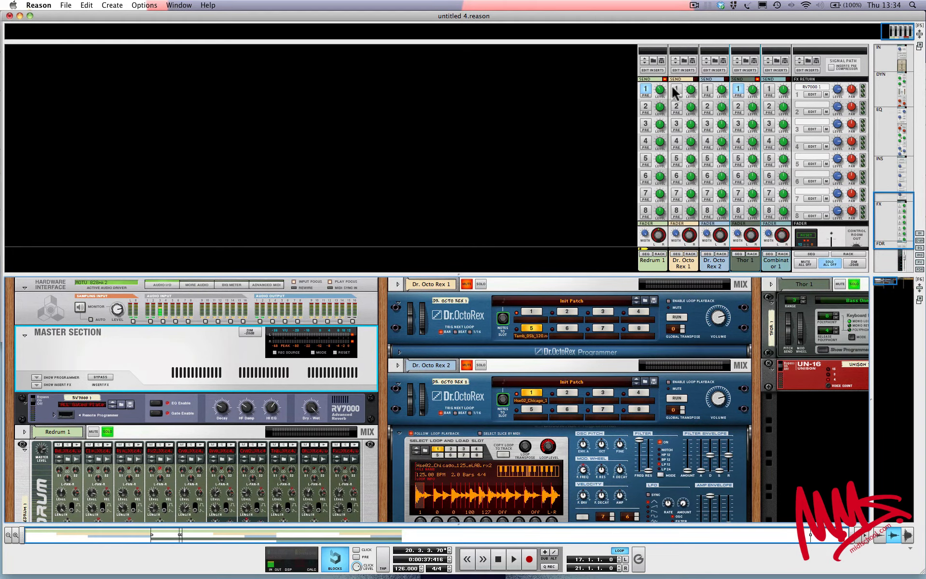
click(737, 90)
drag(545, 273, 548, 42)
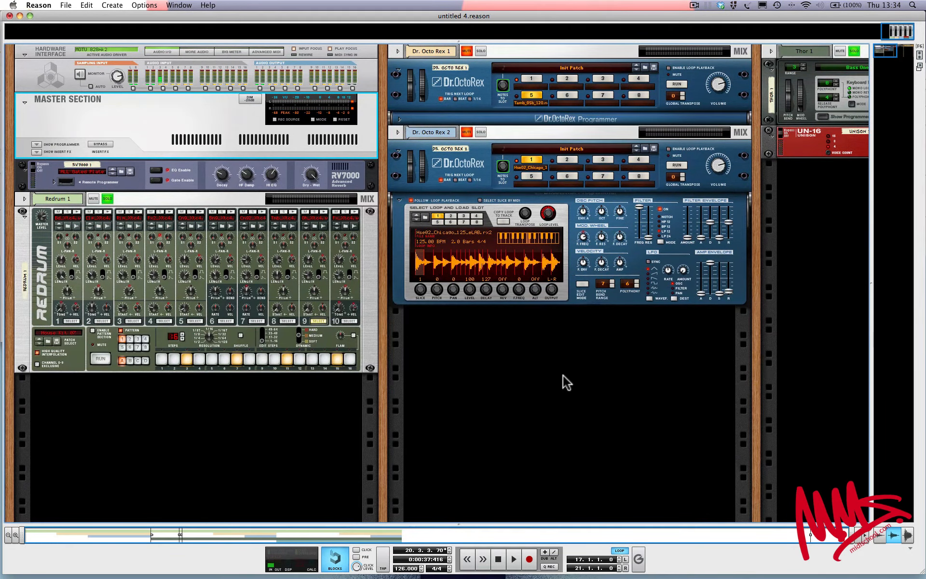
Bring the sequencer back, loop around the bar 33 Combinator clip, and start playback
scroll(563, 375, right, 10)
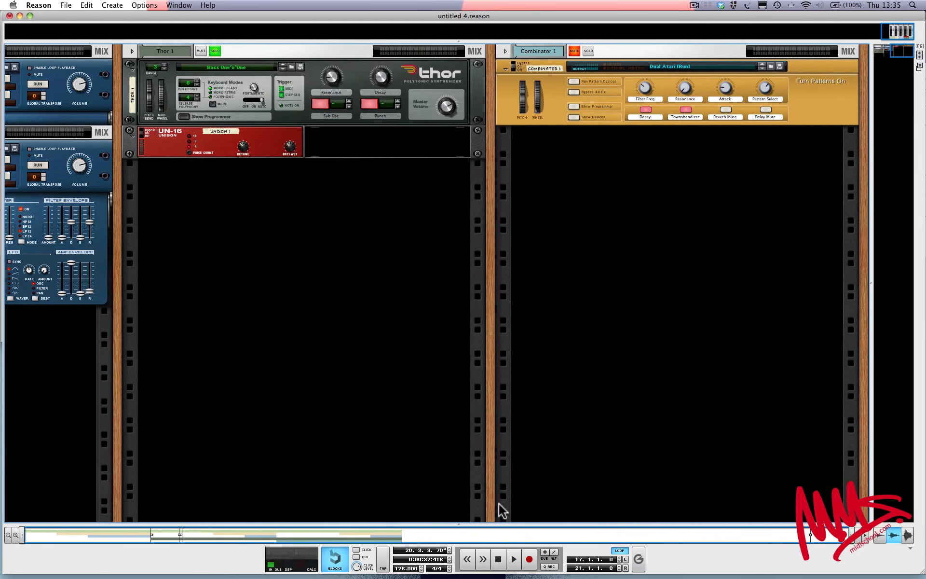
drag(480, 522, 486, 317)
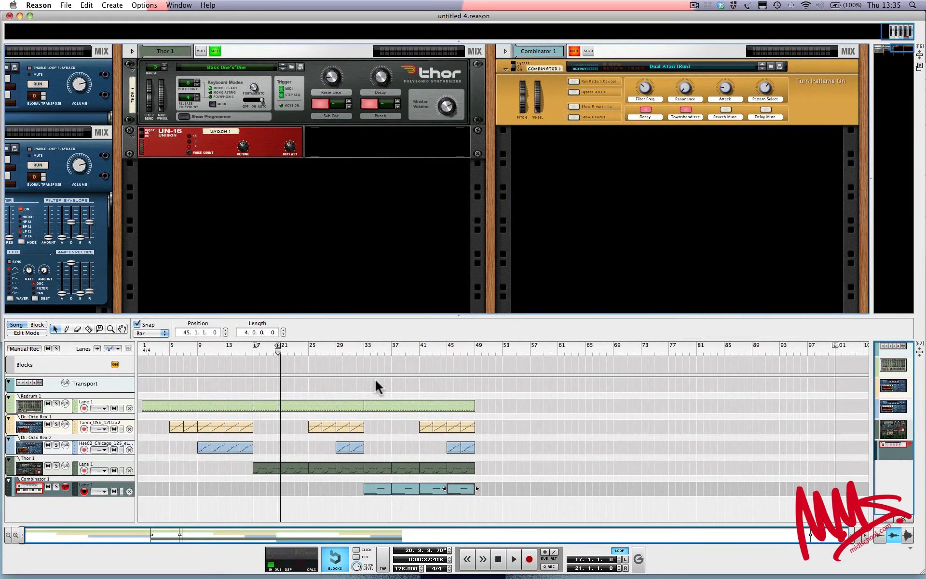
click(376, 488)
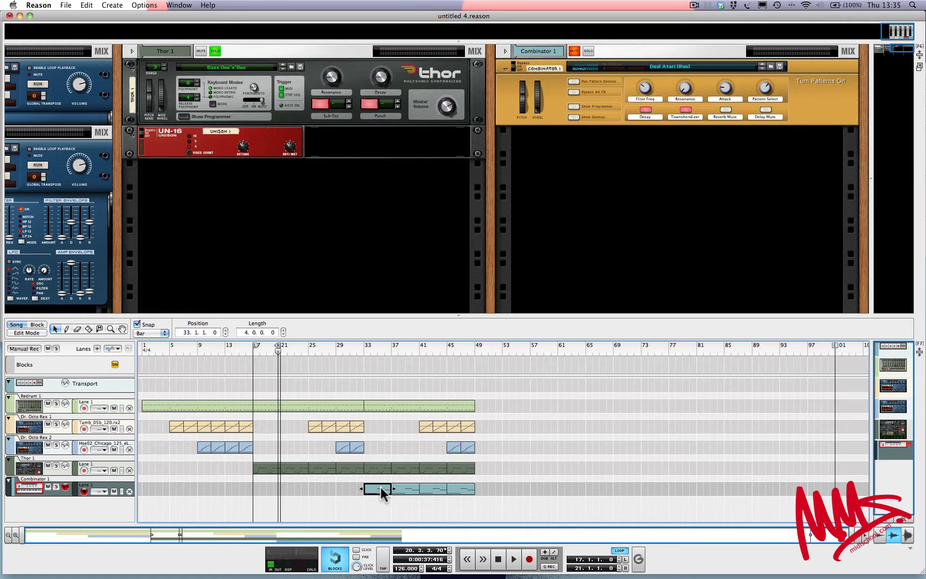
key(super+l)
key(space)
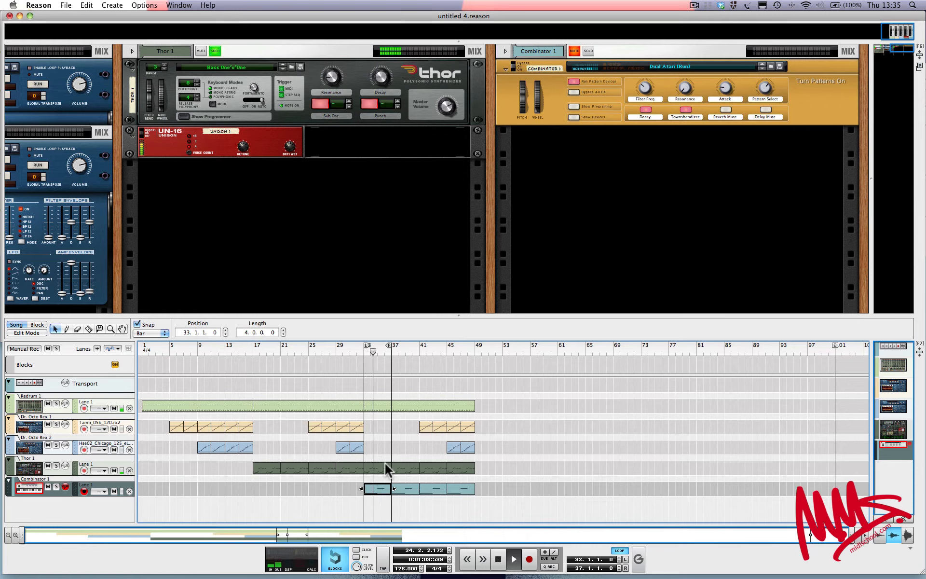
Solo Combinator 1, turn its Filter Freq to maximum, and extend the loop end to bar 49
click(590, 51)
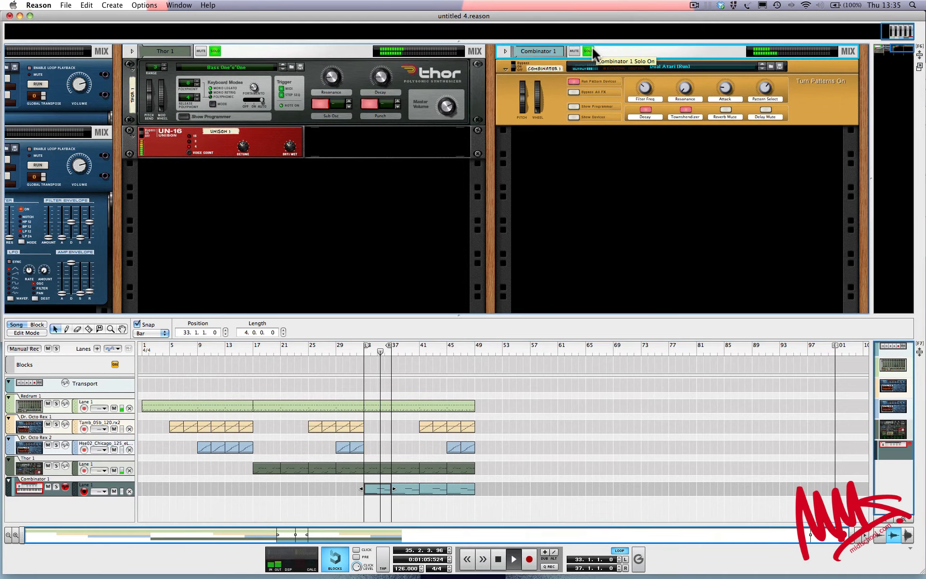
mouse_move(645, 89)
mouse_down()
mouse_move(642, 67)
mouse_move(633, 100)
mouse_up()
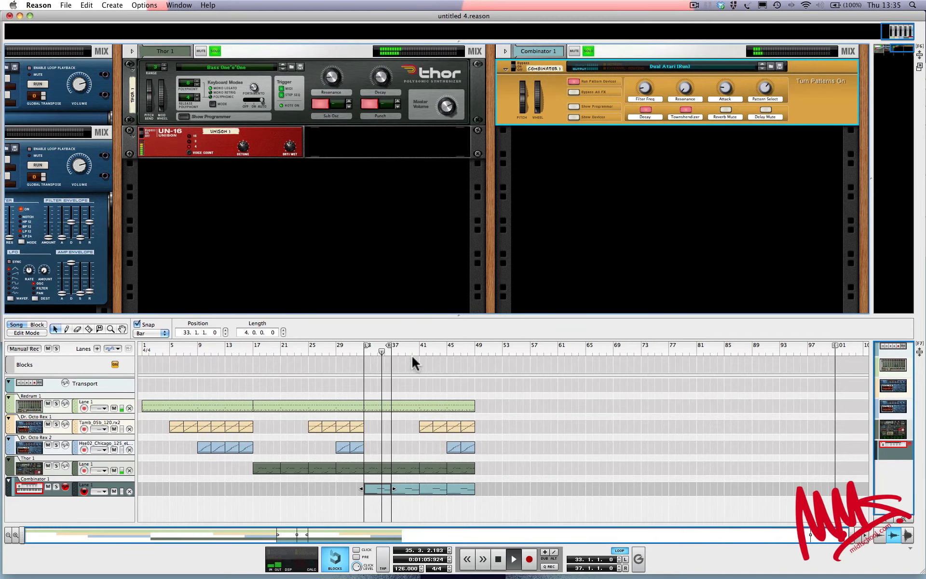
drag(388, 344, 470, 346)
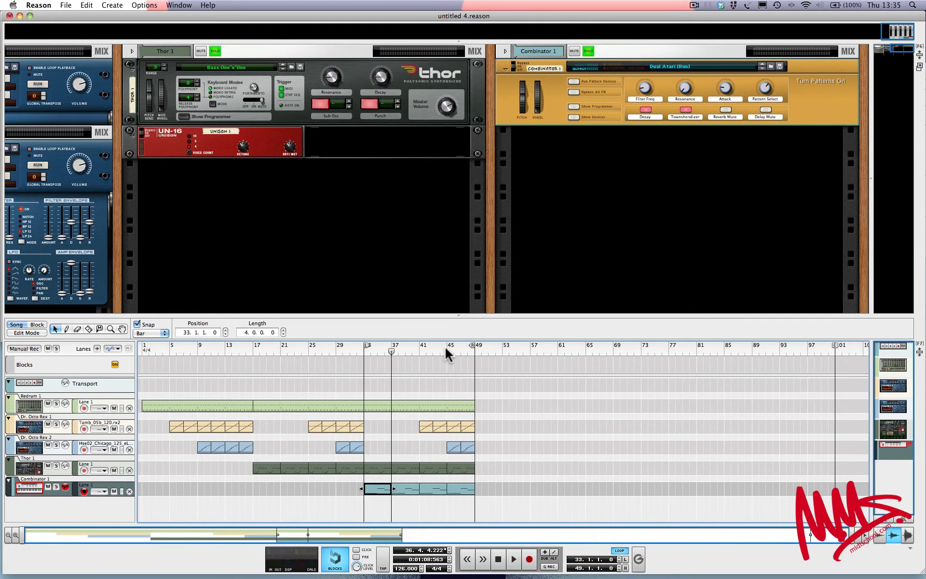
Create a Rotary 1 automation lane for Filter Freq and arm the Combinator 1 track for recording
right_click(644, 88)
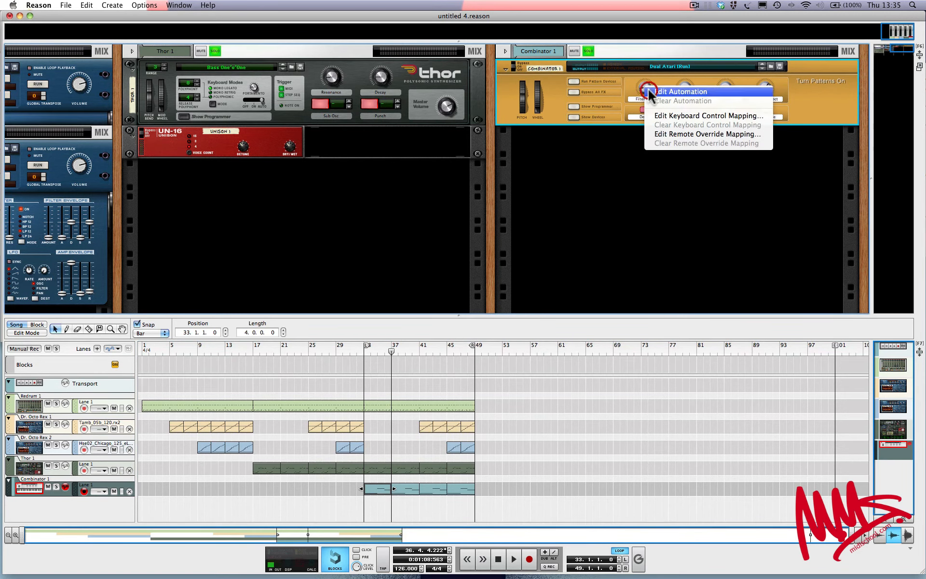
click(651, 91)
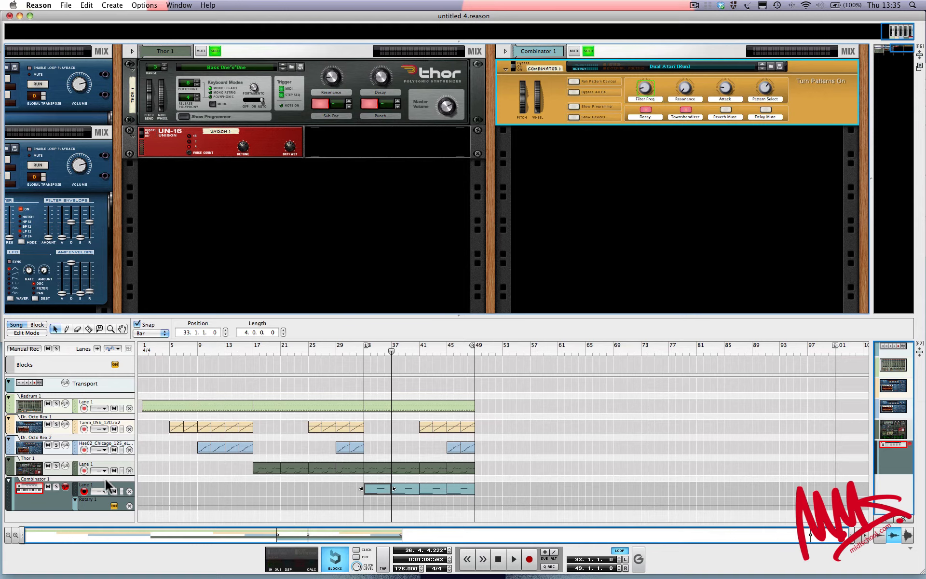
click(64, 488)
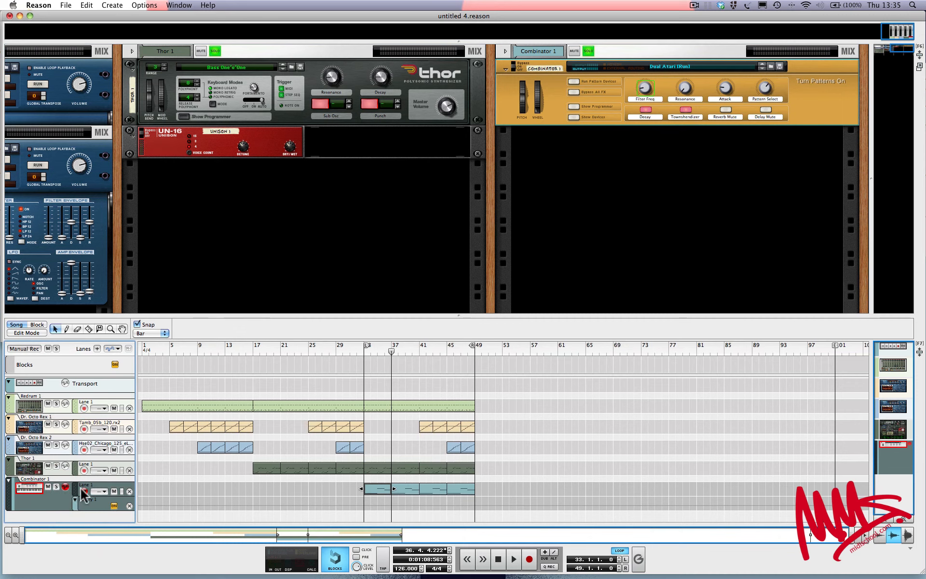
click(67, 488)
click(84, 491)
click(84, 492)
click(67, 491)
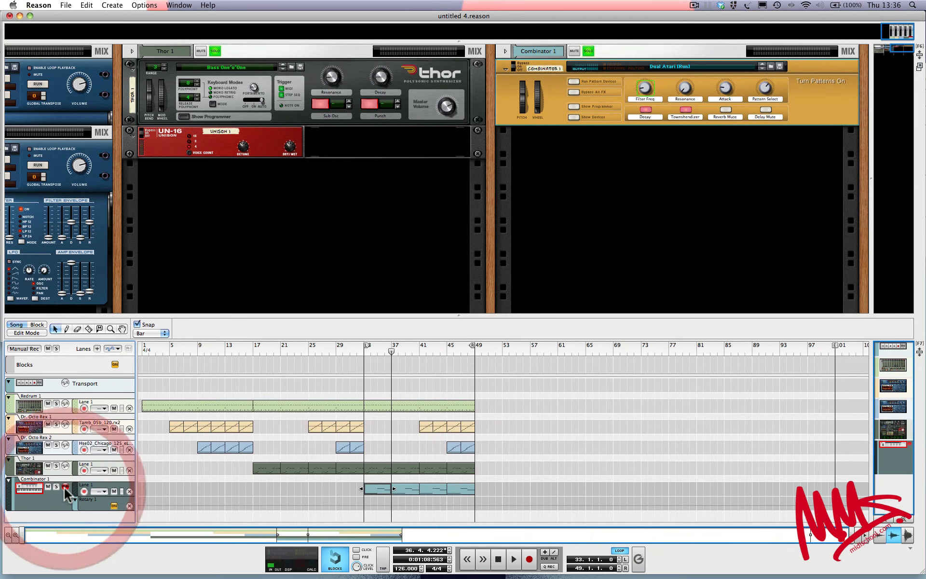
Record Filter Freq knob movements as automation starting from bar 30
click(343, 345)
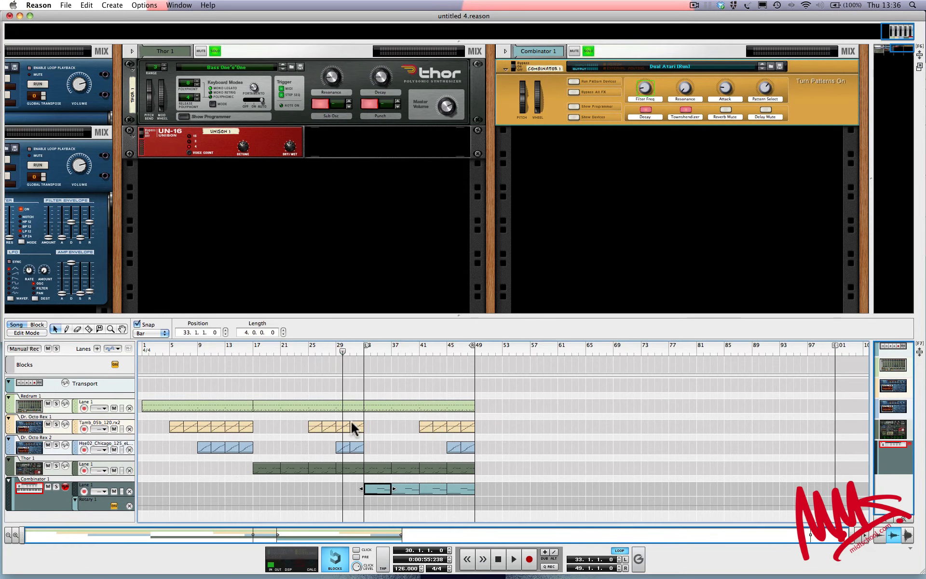
click(530, 559)
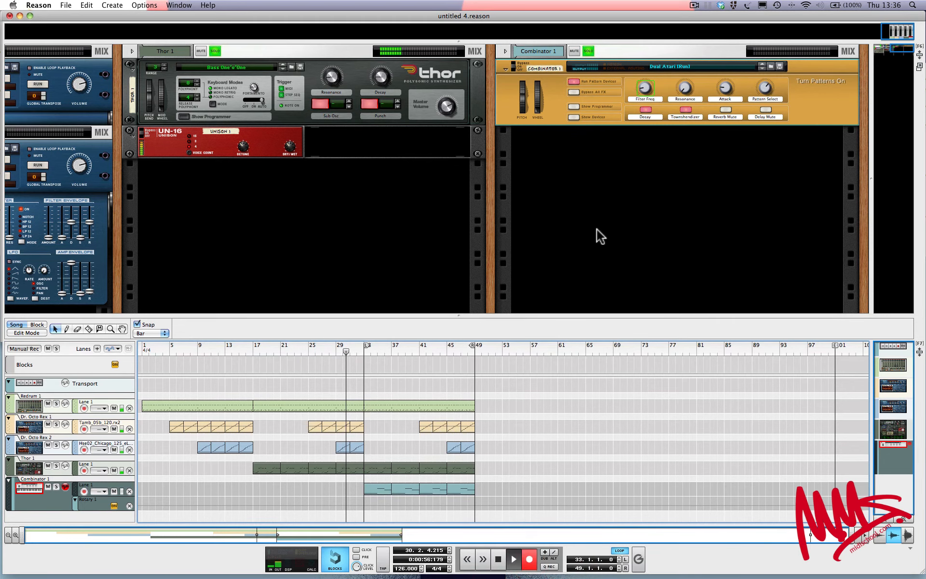
drag(643, 88, 643, 83)
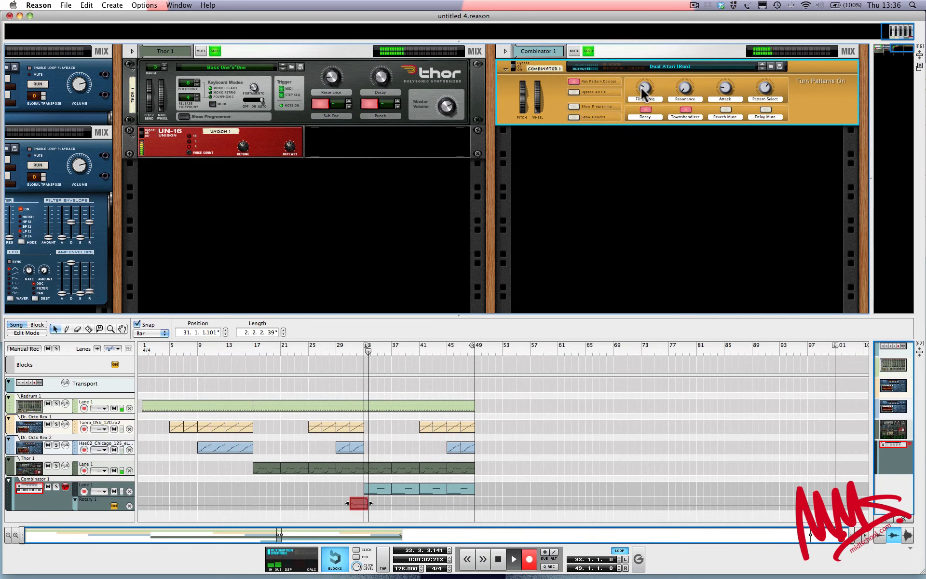
Finish recording the Filter Freq sweep through bar 49, then play the automation back from bar 31
mouse_move(644, 90)
mouse_down()
mouse_move(645, 73)
mouse_move(640, 93)
mouse_up()
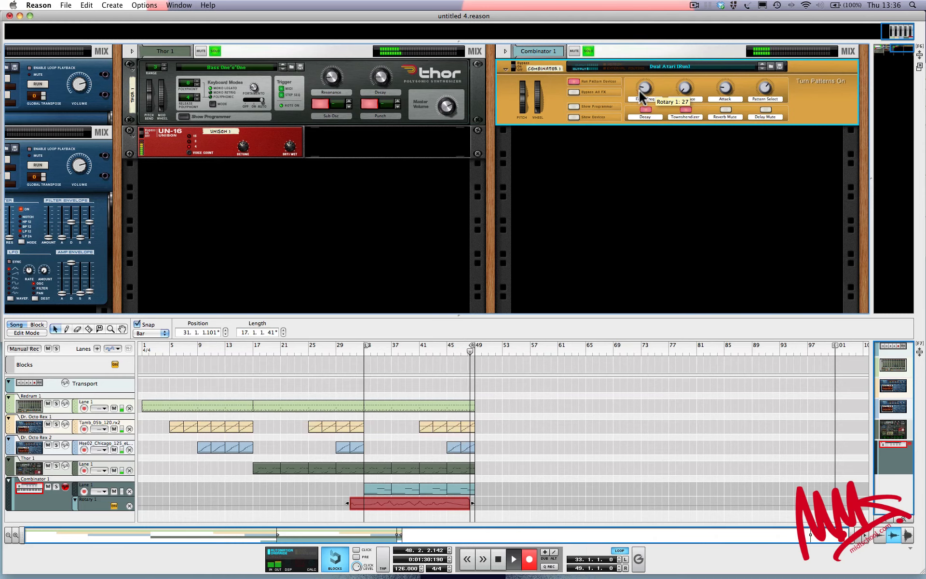
key(space)
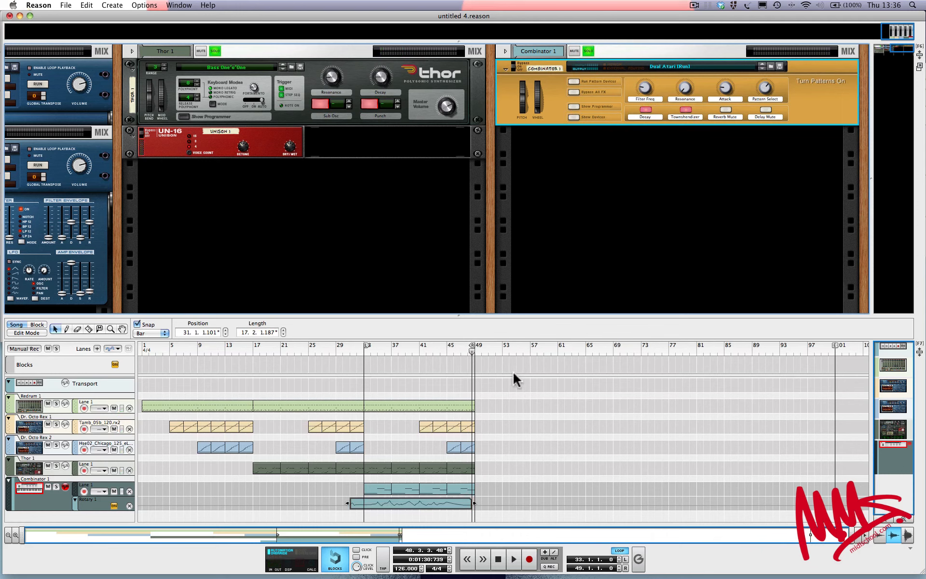
click(418, 507)
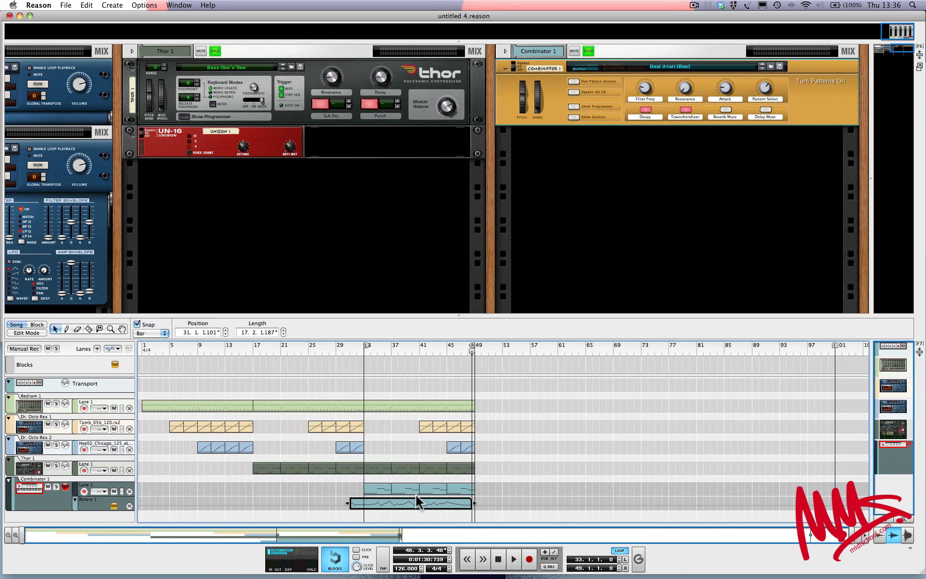
click(349, 349)
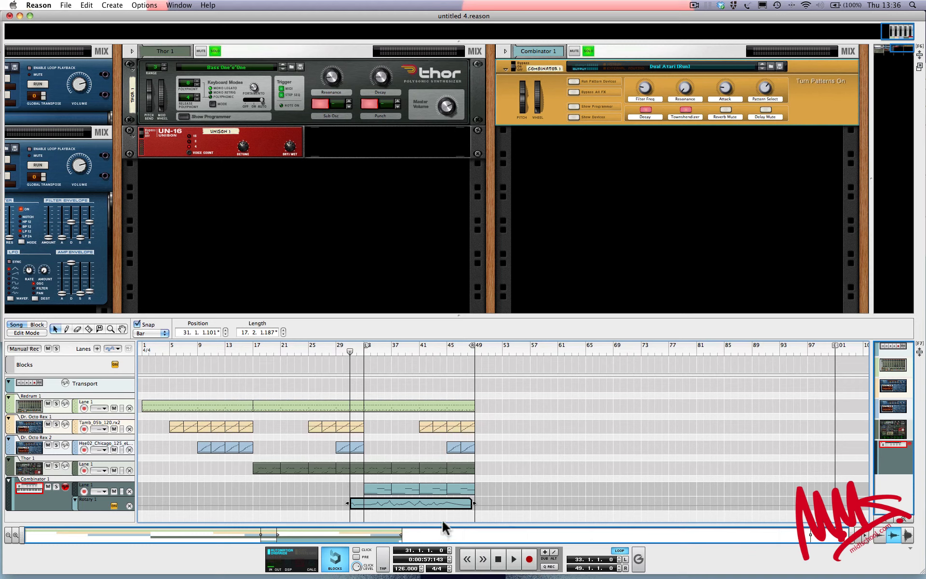
key(space)
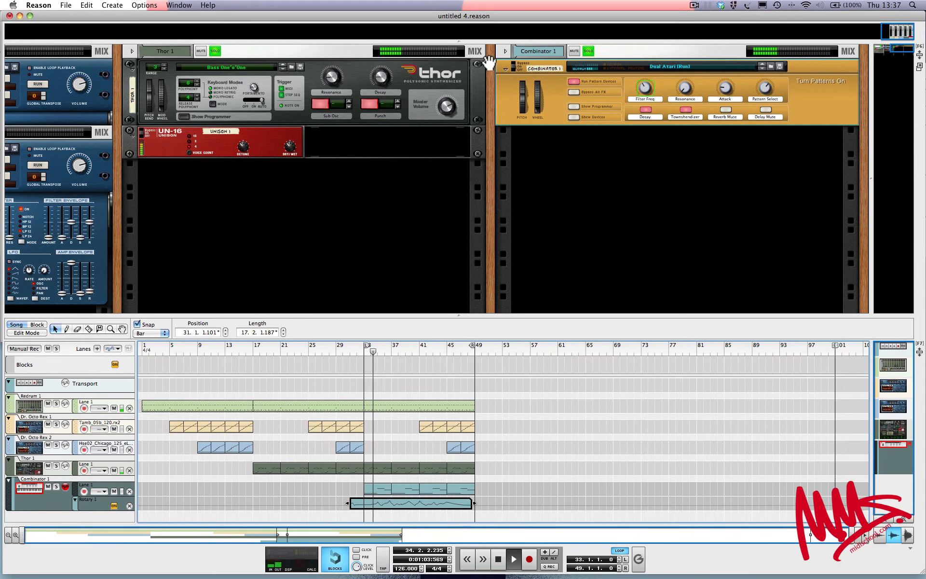
Show the mixer above the rack, clear all channel solos, and stop playback at bar 49
drag(468, 41, 496, 155)
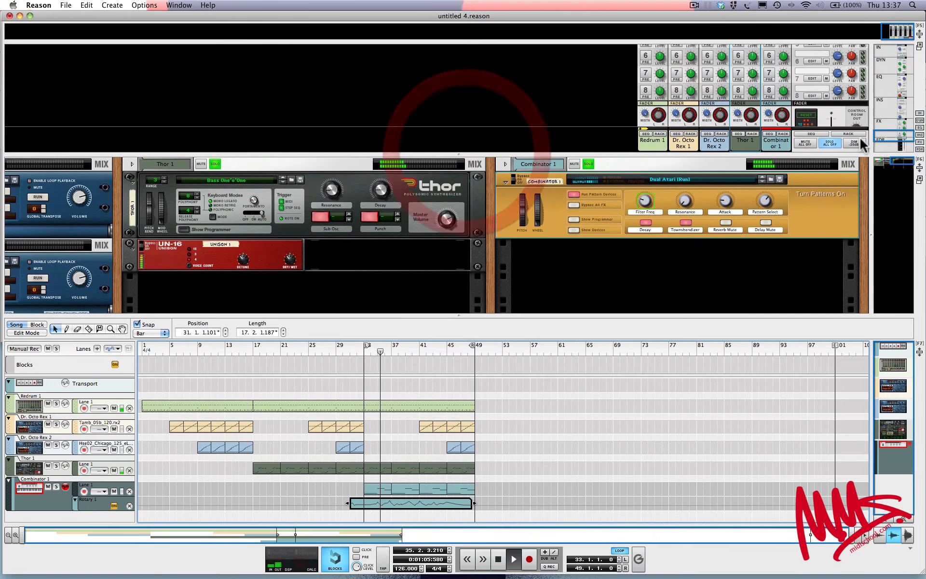
click(836, 142)
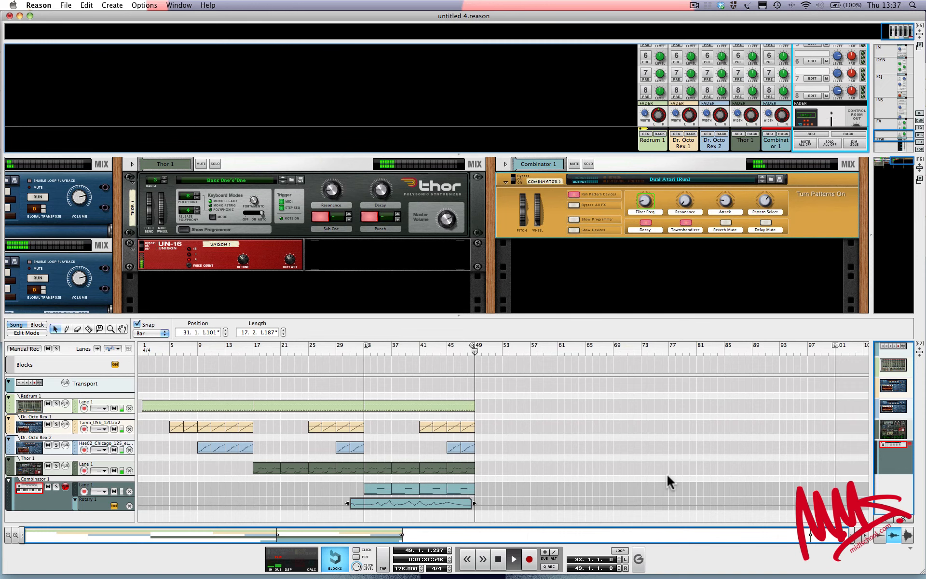
key(space)
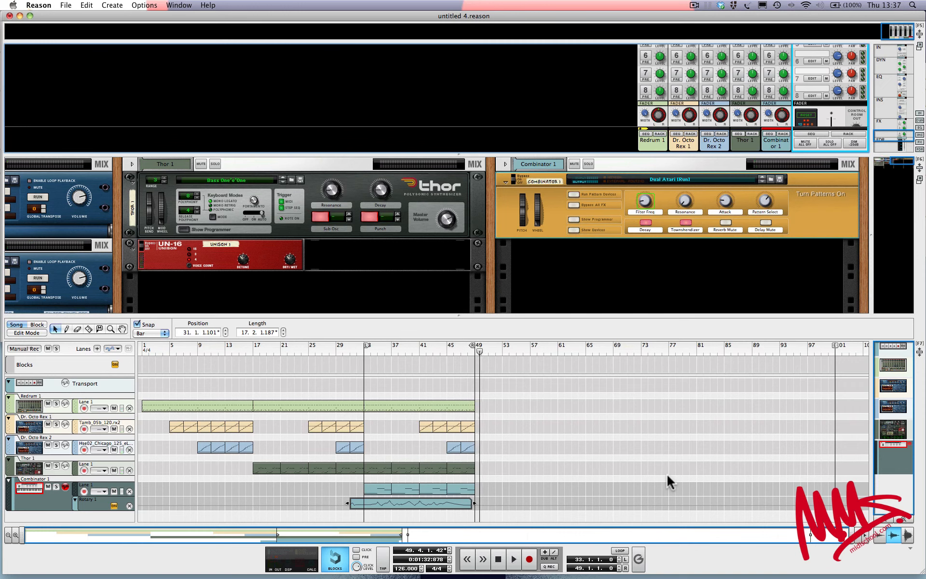